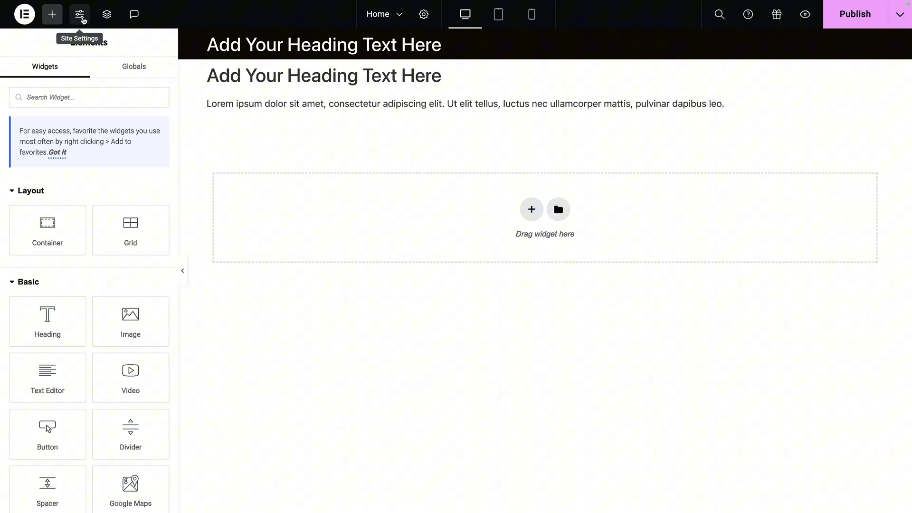
- Open Site Settings and go to Global Fonts to see the Primary, Secondary, Text and Accent fonts
left_click(80, 18)
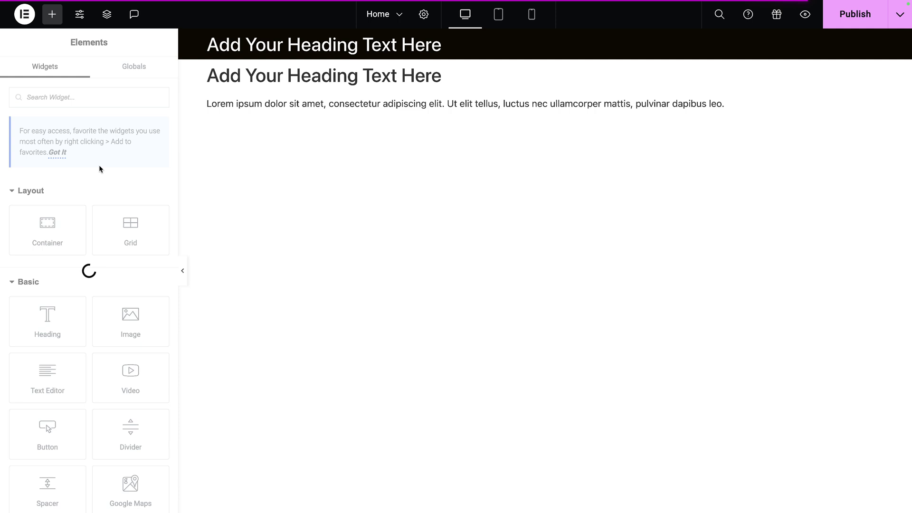
left_click(73, 125)
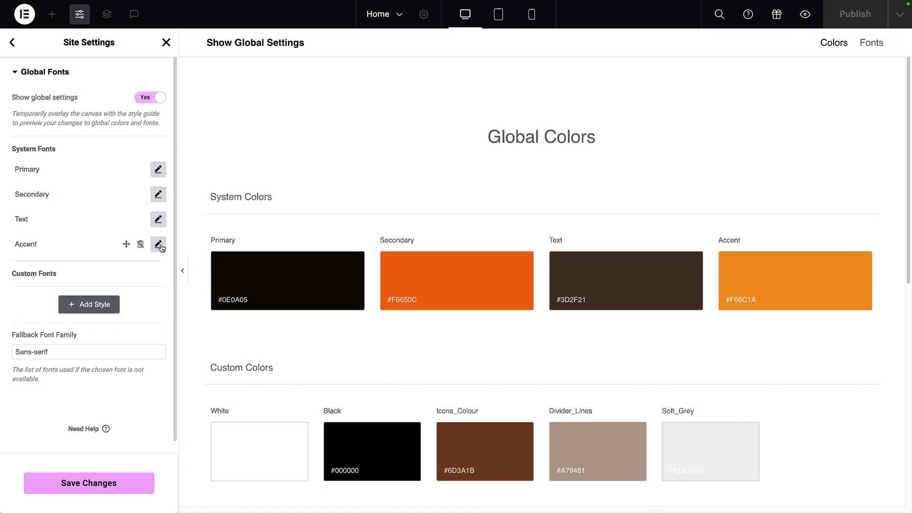
- Change the Primary system font's family to Tahoma and close its typography popover
left_click(160, 172)
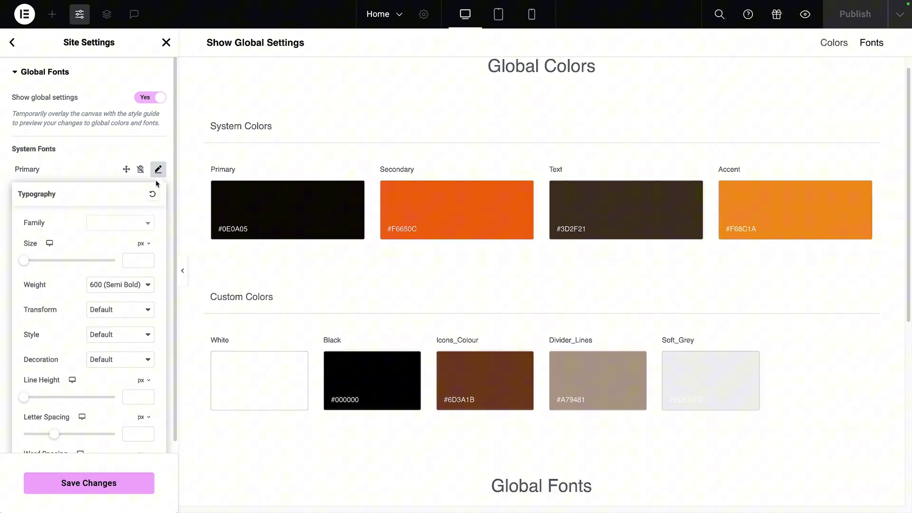
left_click(135, 223)
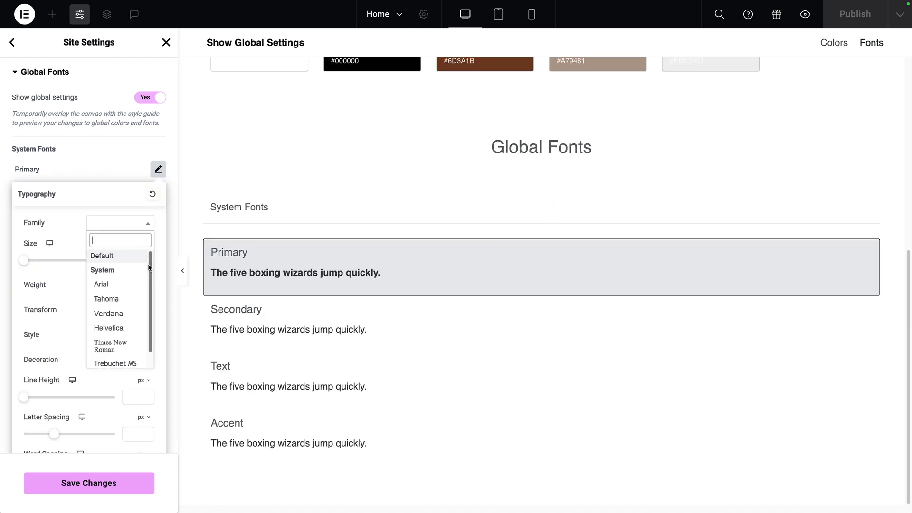
scroll(144, 269, "down", 1)
scroll(150, 247, "up", 1)
scroll(150, 247, "down", 1)
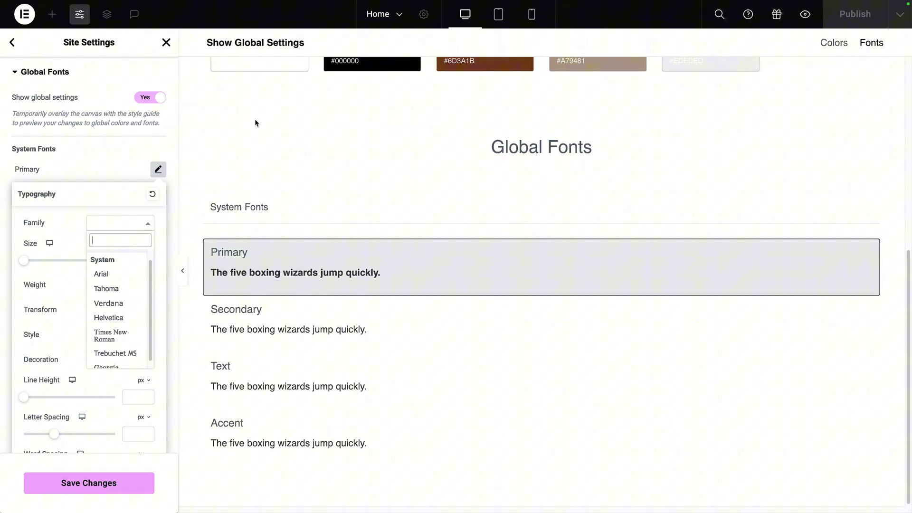
scroll(116, 280, "down", 1)
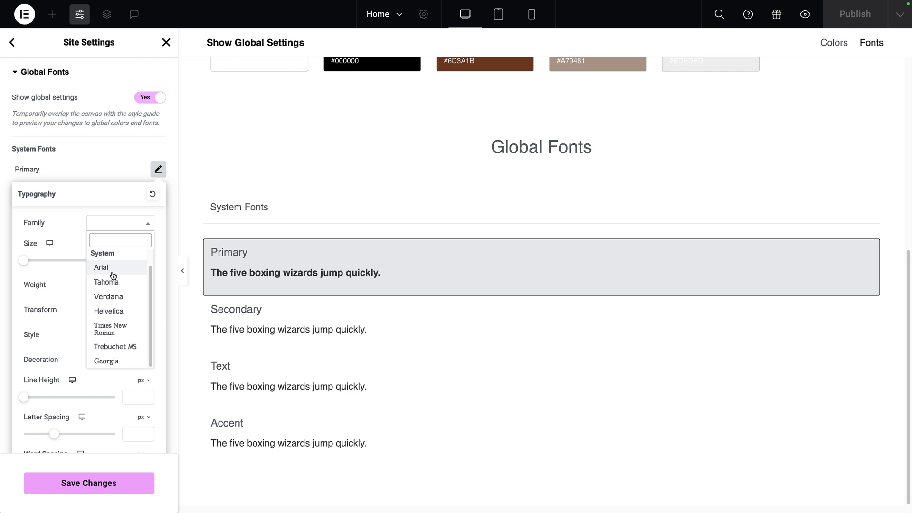
left_click(149, 227)
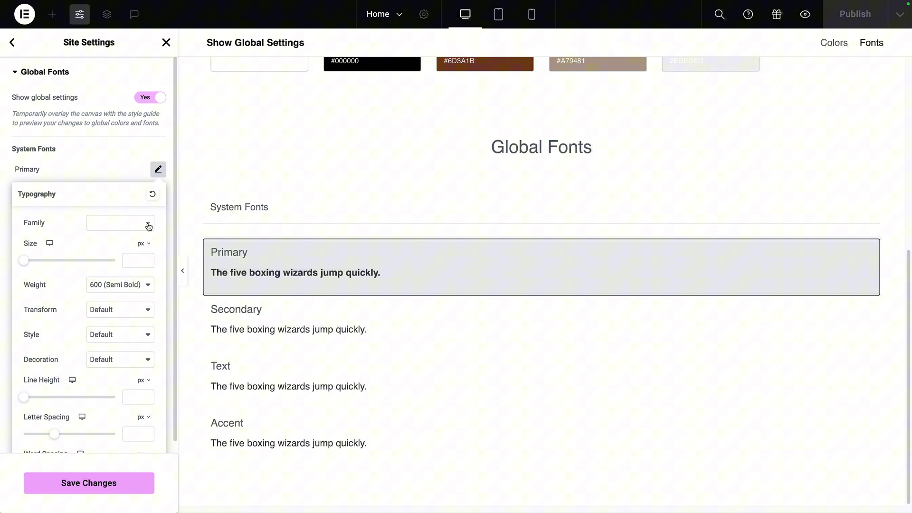
left_click(148, 226)
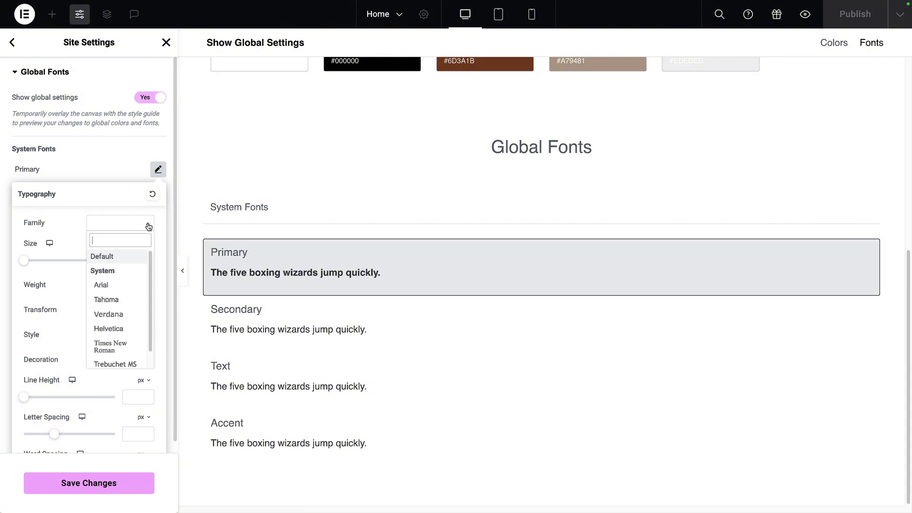
left_click(121, 300)
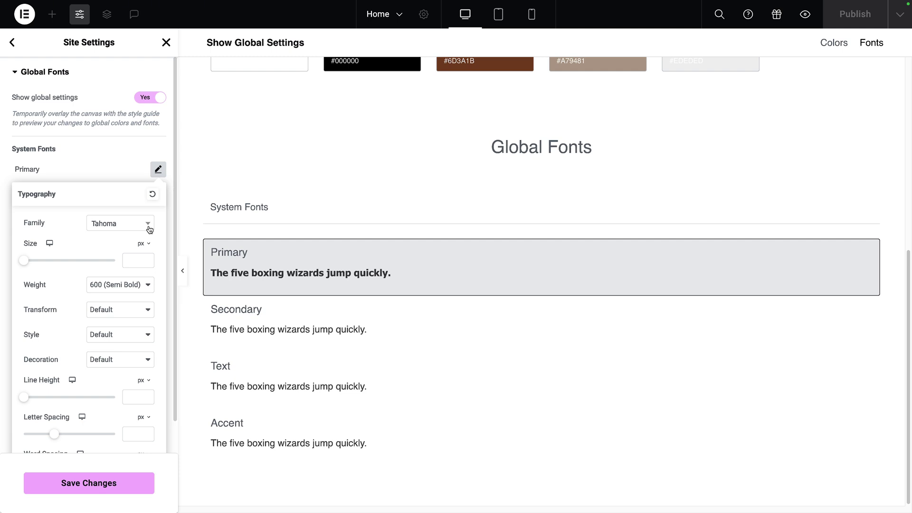
left_click(149, 228)
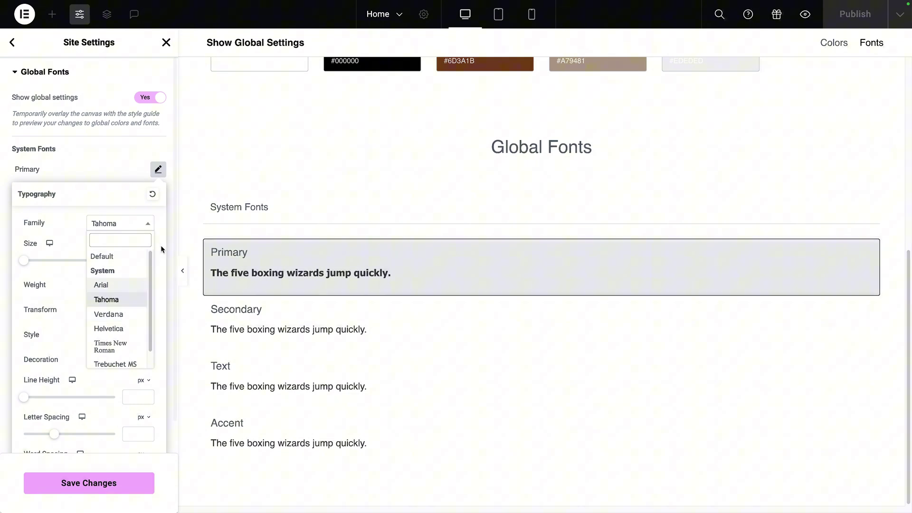
left_click(204, 194)
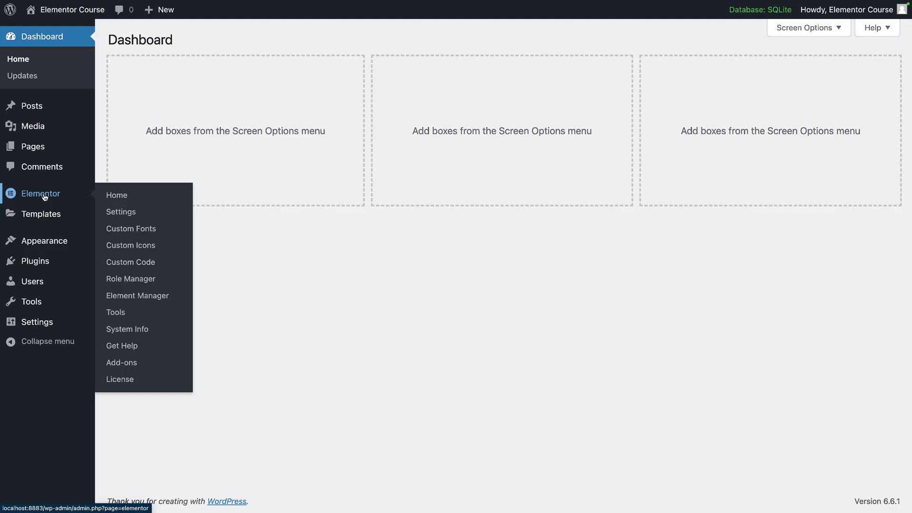
- Go to Elementor's Custom Fonts page and add a new custom font
left_click(135, 230)
left_click(231, 35)
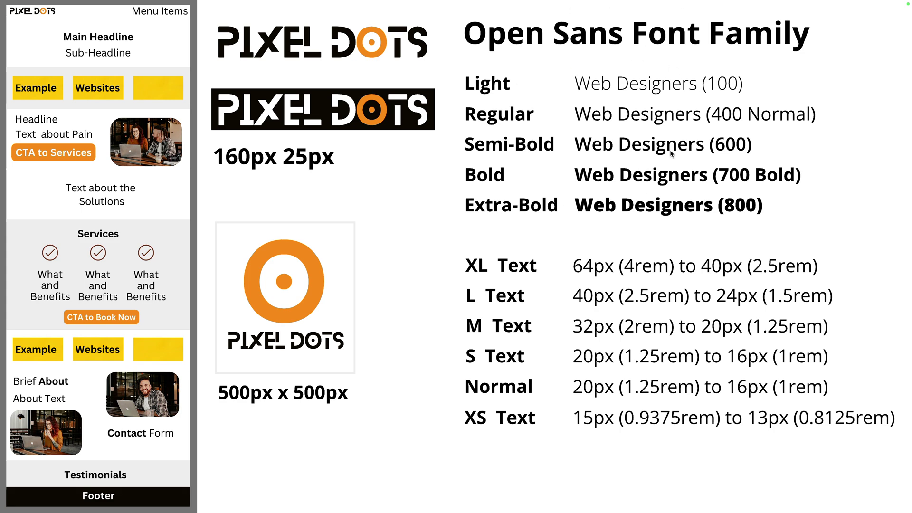
- Name the font Open Sans and add a variation with Normal weight and Normal style
type("n Sans")
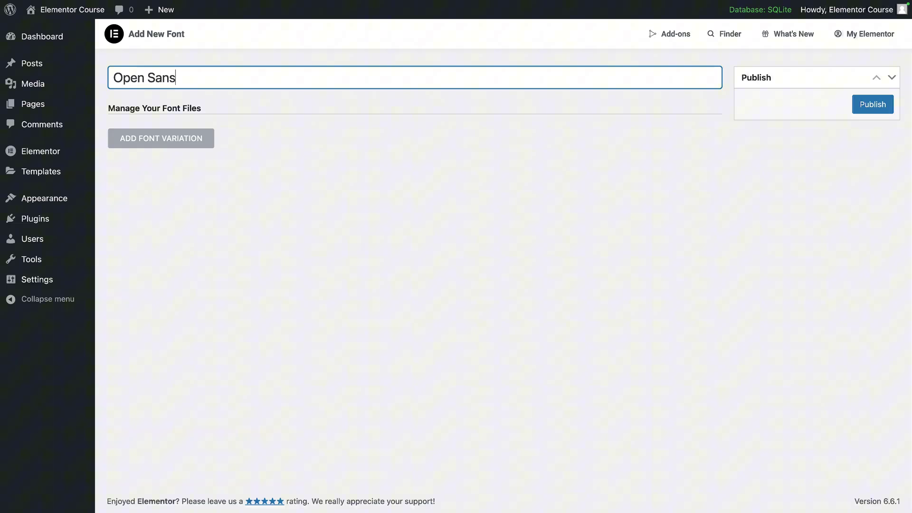
left_click(185, 142)
left_click(193, 141)
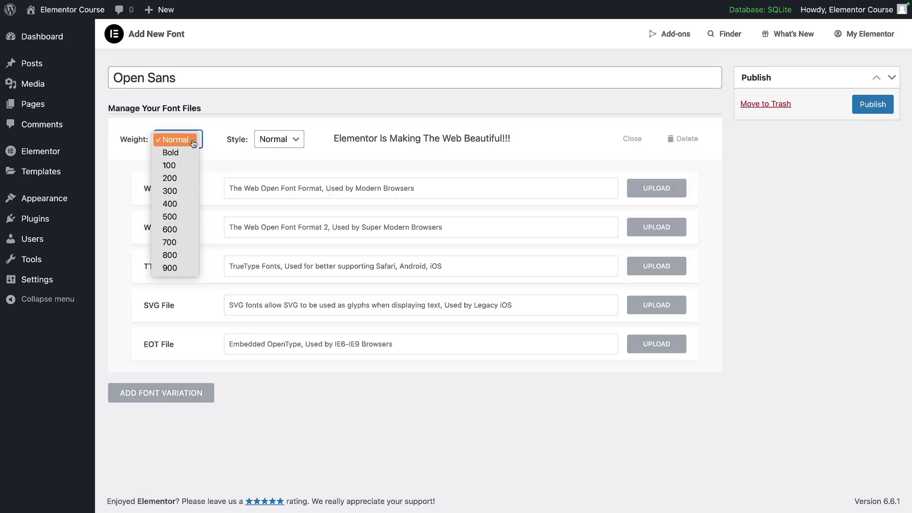
left_click(215, 156)
left_click(280, 142)
left_click(288, 143)
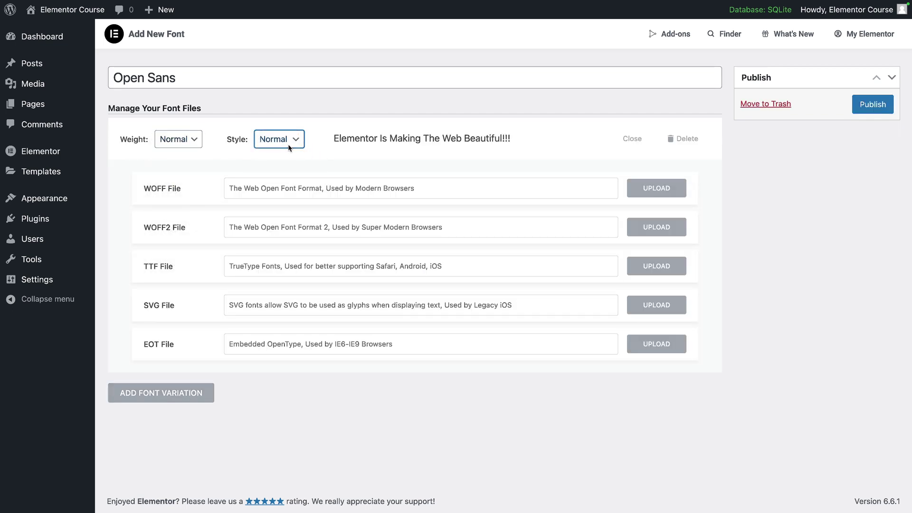
left_click(286, 144)
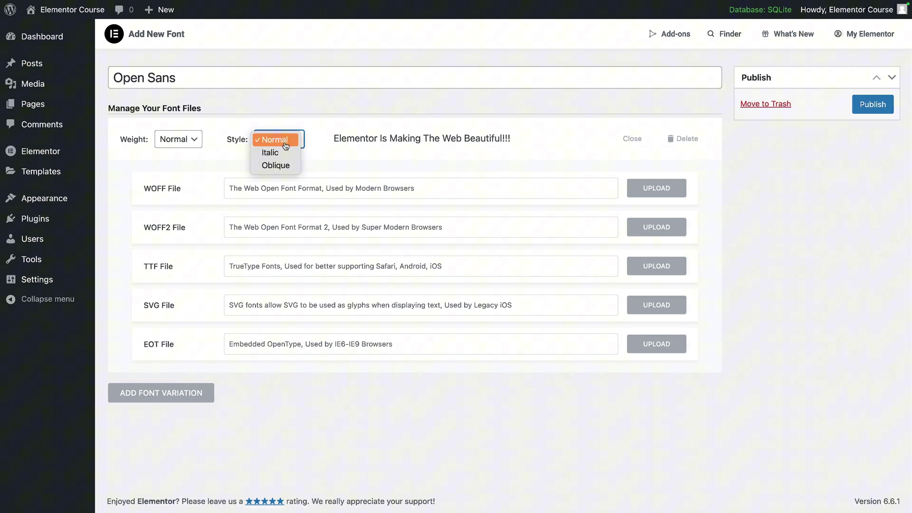
left_click(248, 149)
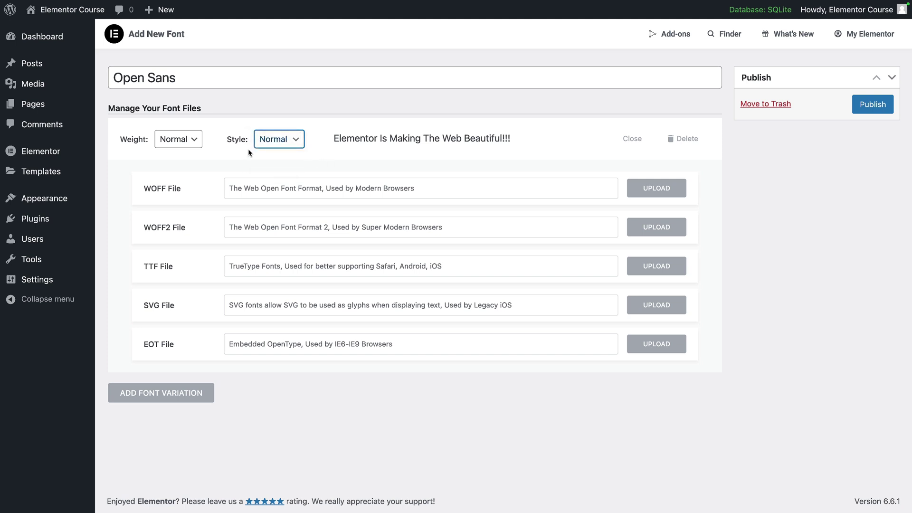
left_click(179, 140)
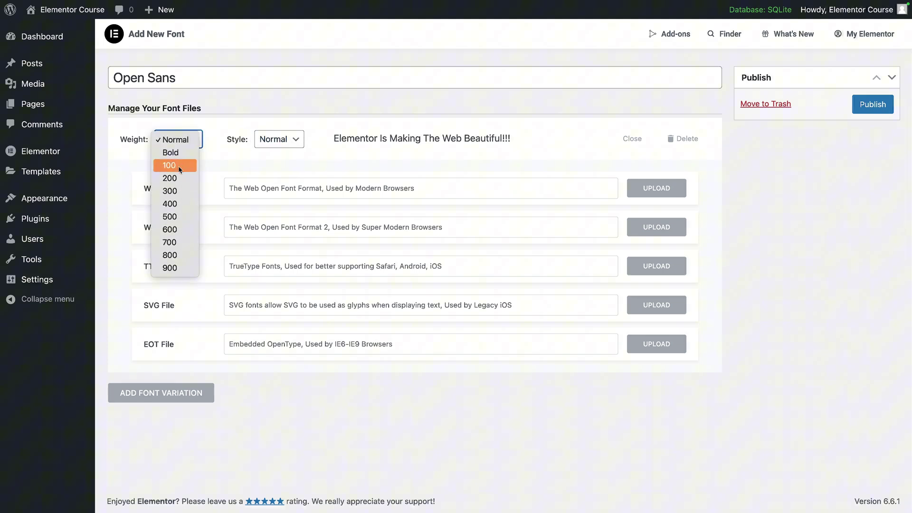
left_click(229, 165)
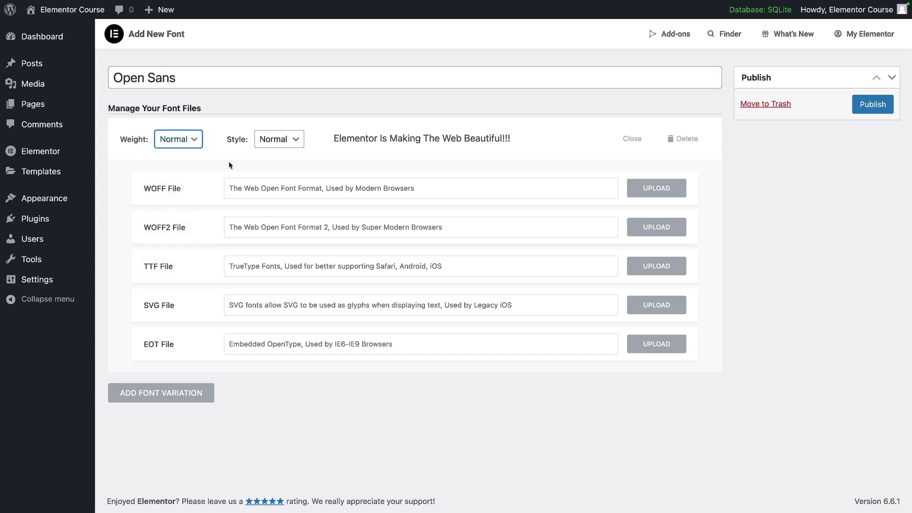
- Upload the five Open Sans woff2 files and assign OpenSans-Regular.woff2 to the first variation
left_click(645, 230)
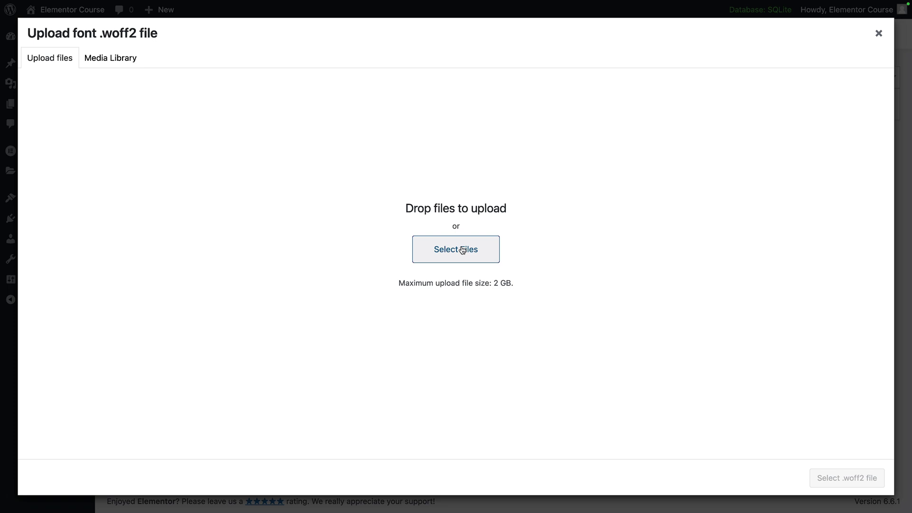
left_click(463, 252)
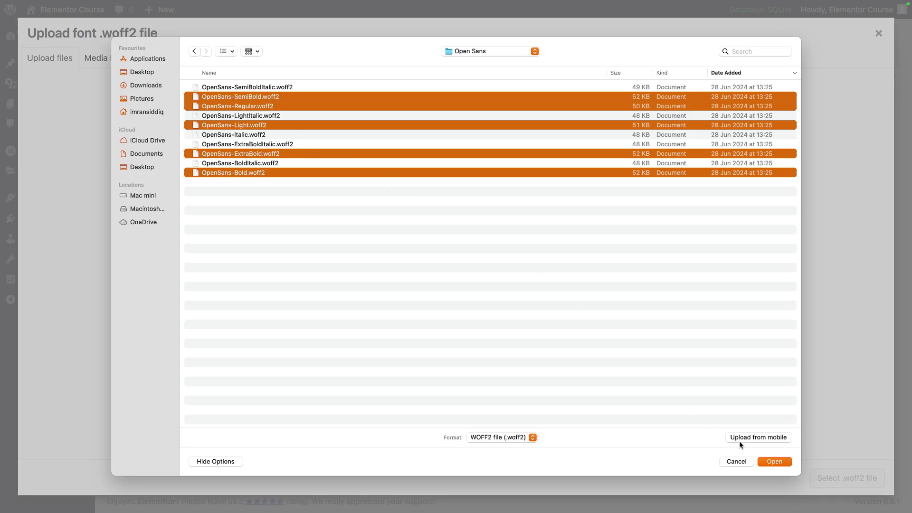
left_click(774, 461)
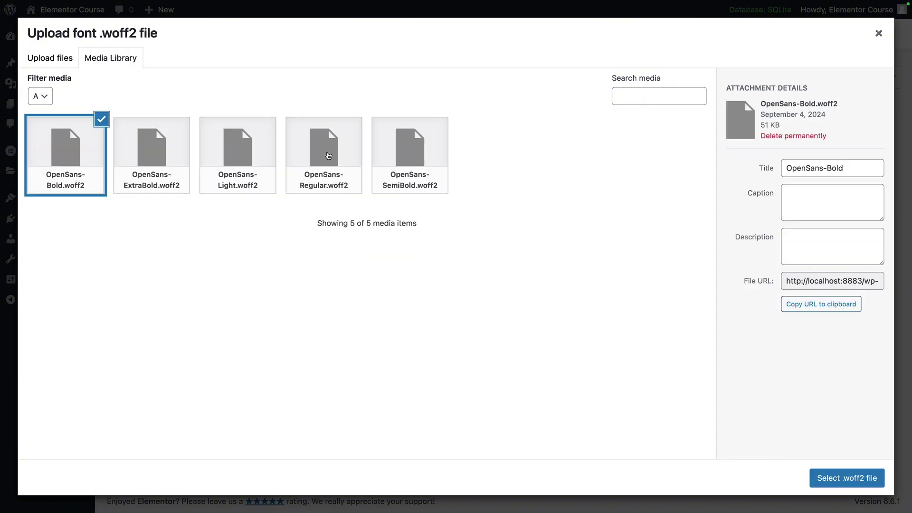
left_click(329, 156)
left_click(832, 479)
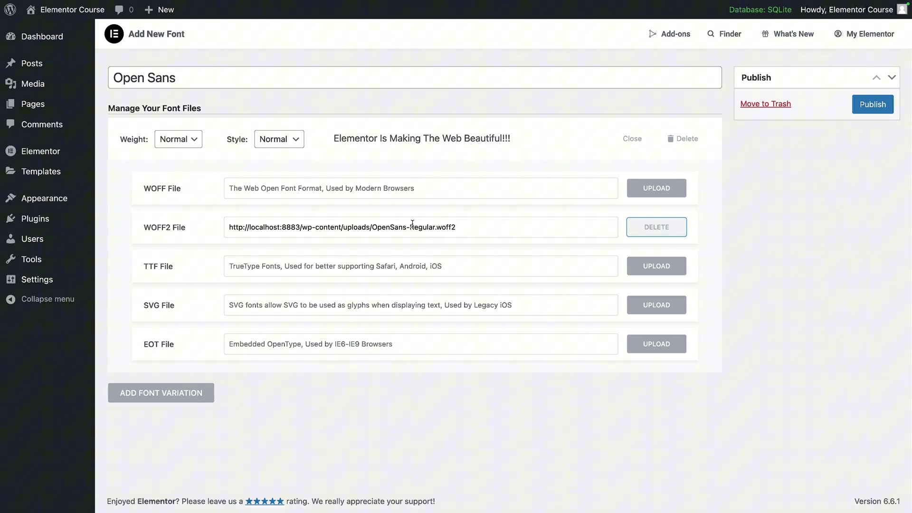
- Add a second font variation with Bold weight and bring up its WOFF2 media library
left_click(188, 400)
scroll(243, 358, "down", 5)
left_click(179, 210)
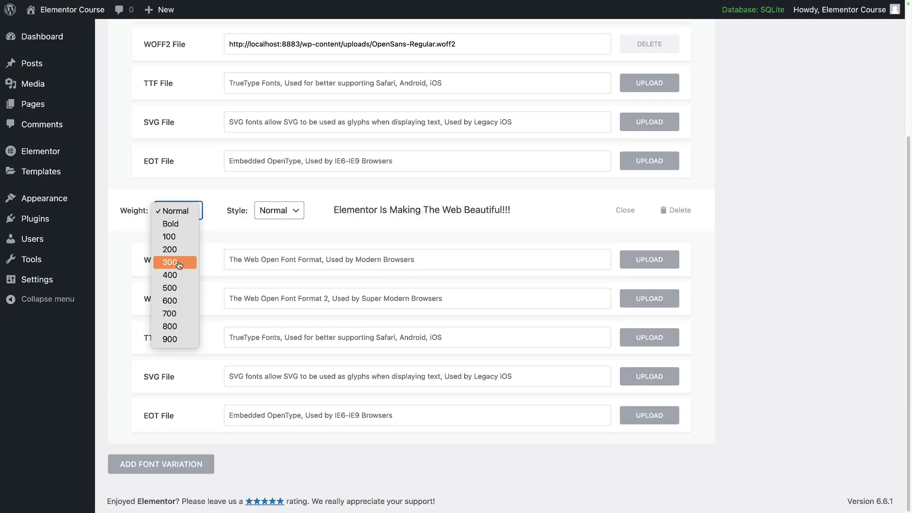
left_click(181, 226)
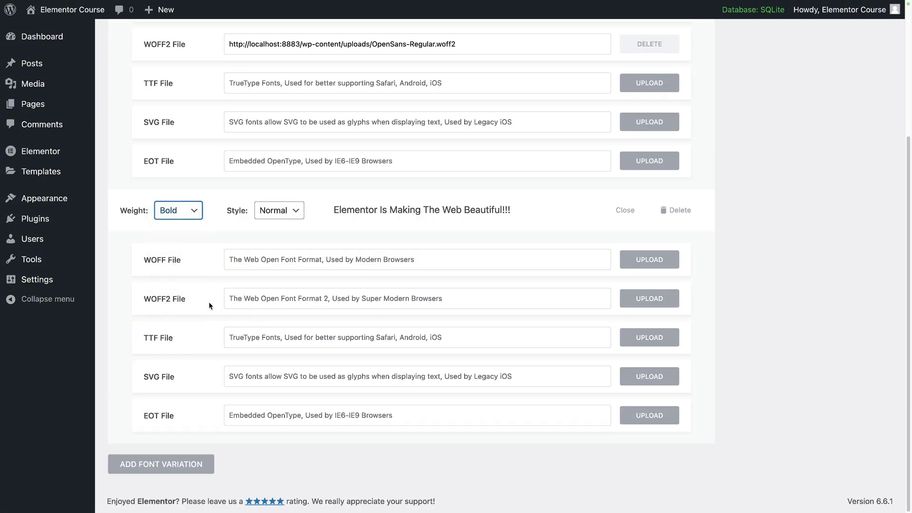
left_click(637, 298)
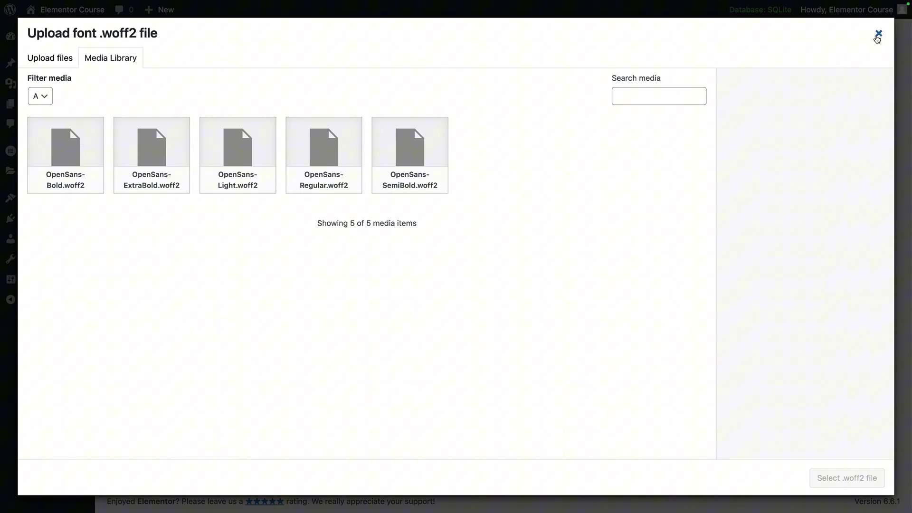
- Set the second variation's weight to 300 and attach OpenSans-Light.woff2
left_click(877, 38)
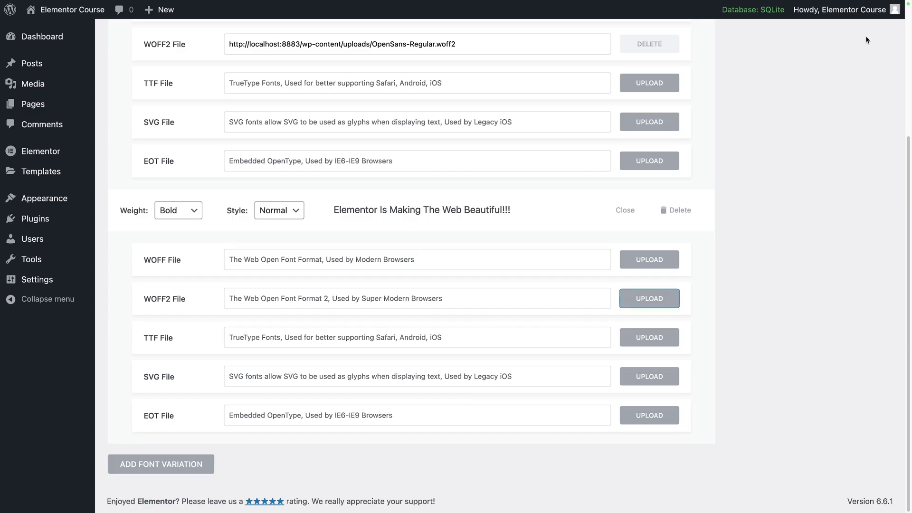
left_click(184, 212)
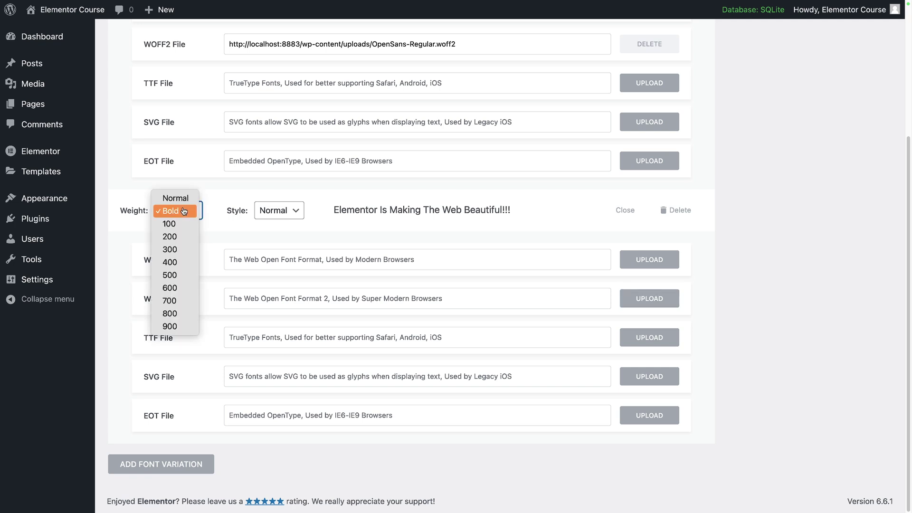
left_click(178, 249)
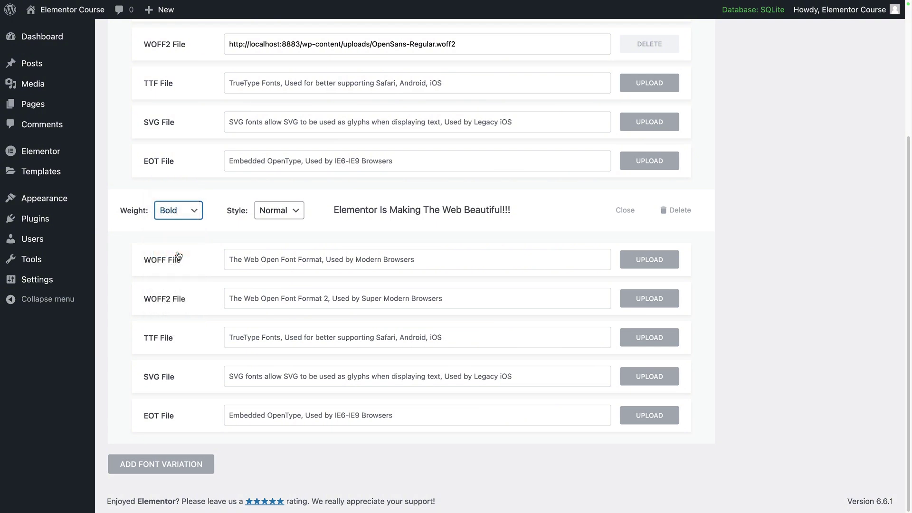
left_click(649, 299)
left_click(253, 152)
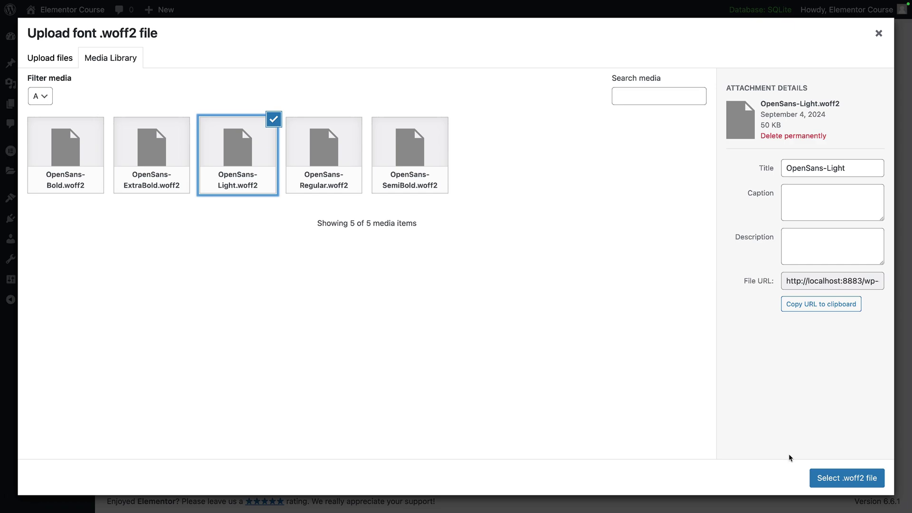
left_click(829, 478)
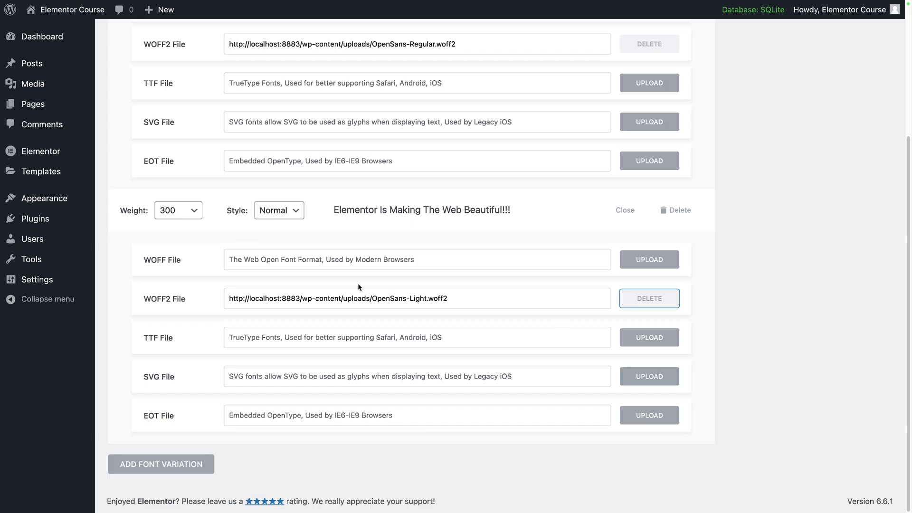
- Add a variation with weight 600 using OpenSans-SemiBold.woff2
left_click(181, 465)
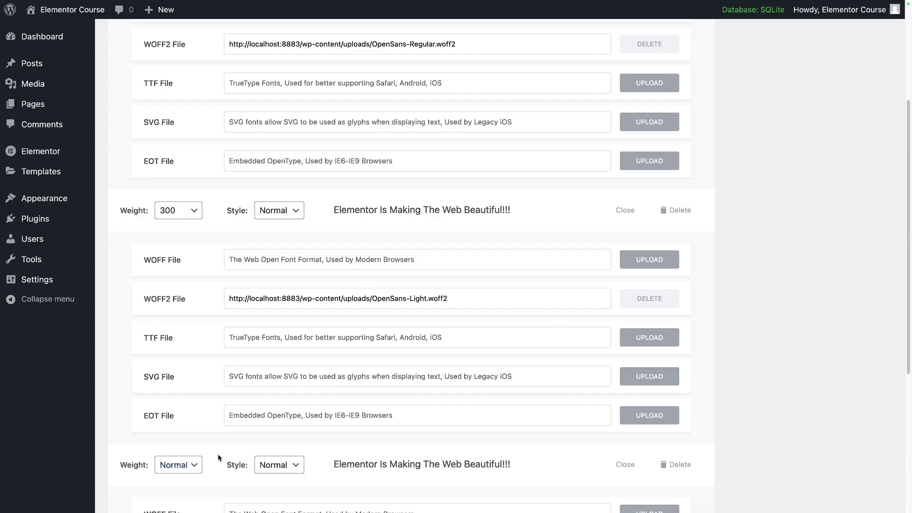
scroll(238, 375, "down", 5)
left_click(190, 211)
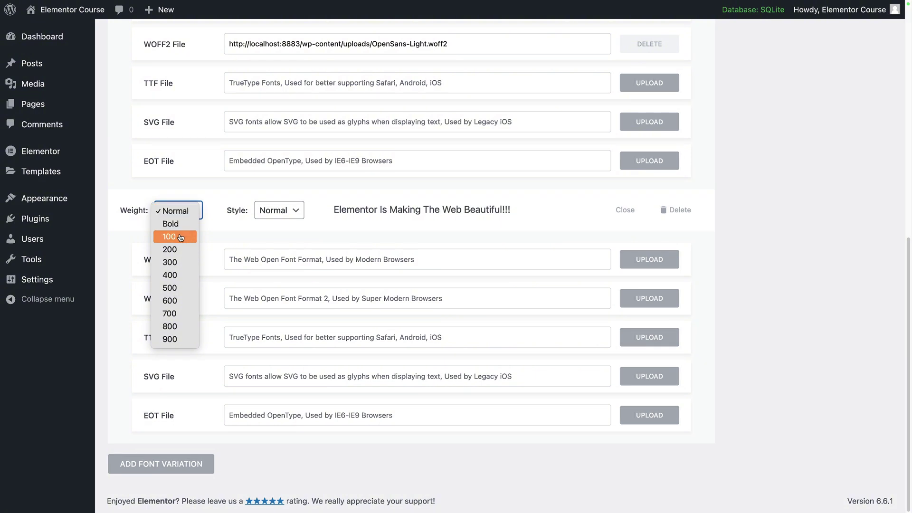
left_click(179, 300)
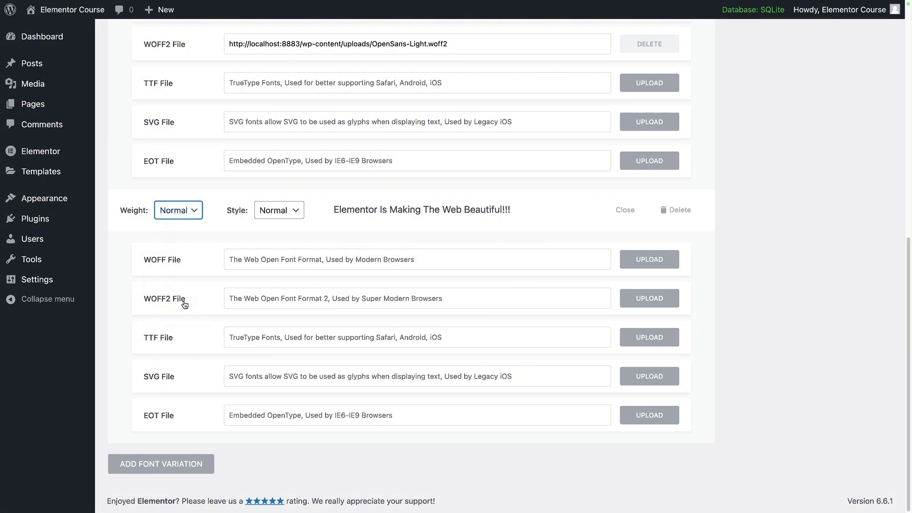
left_click(652, 300)
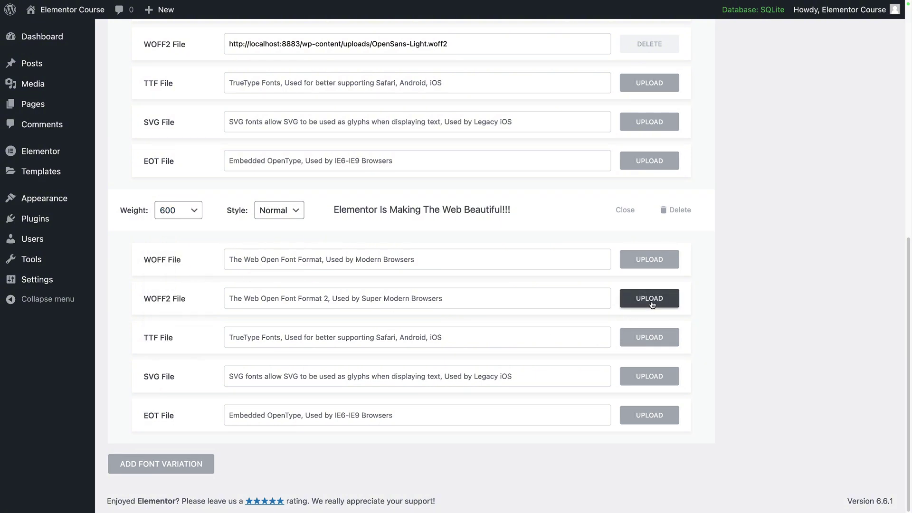
left_click(409, 152)
left_click(848, 478)
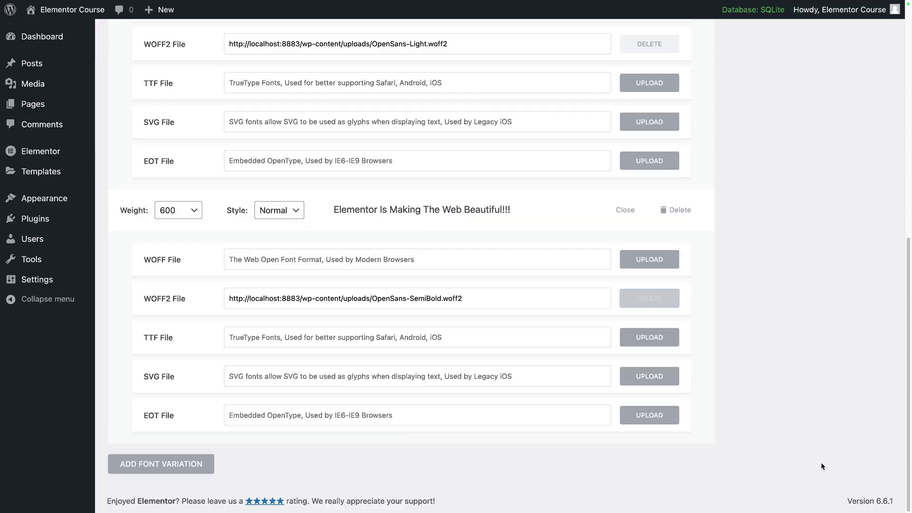
- Add a variation with weight 700 using OpenSans-Bold.woff2
left_click(156, 464)
scroll(221, 370, "down", 5)
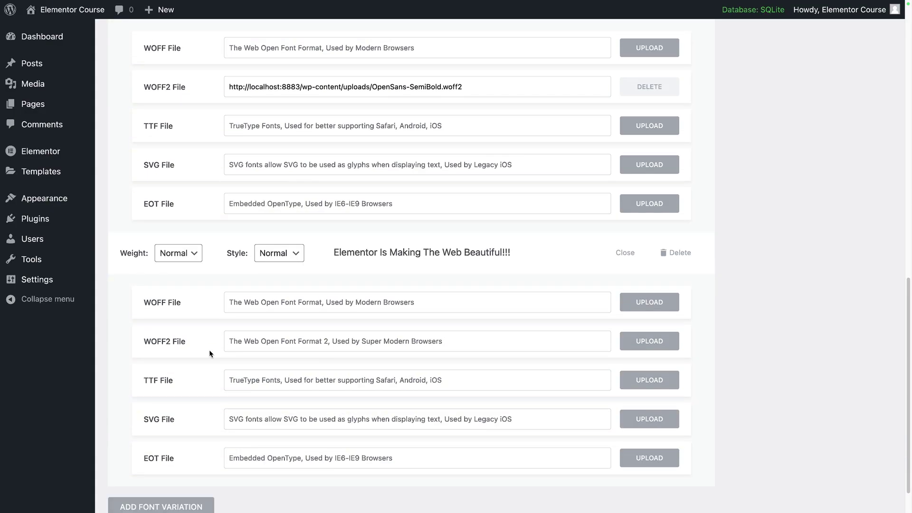
left_click(177, 253)
left_click(171, 369)
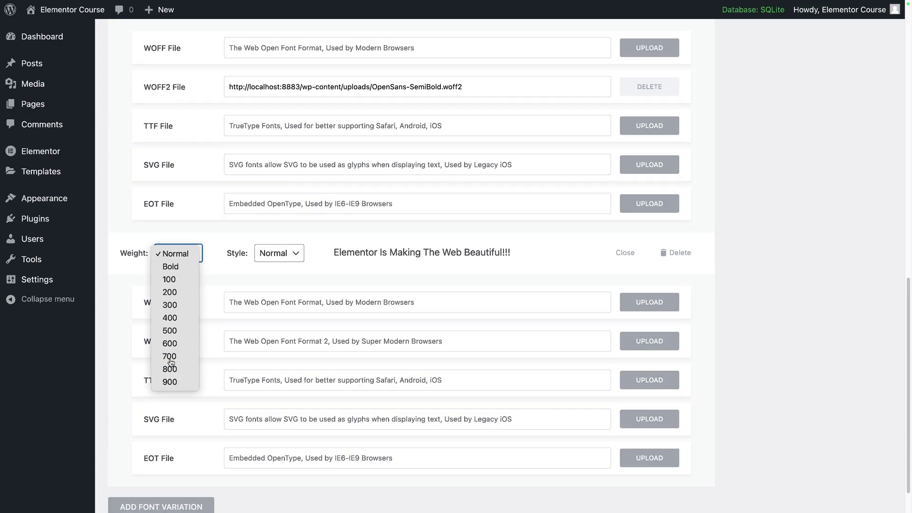
left_click(637, 342)
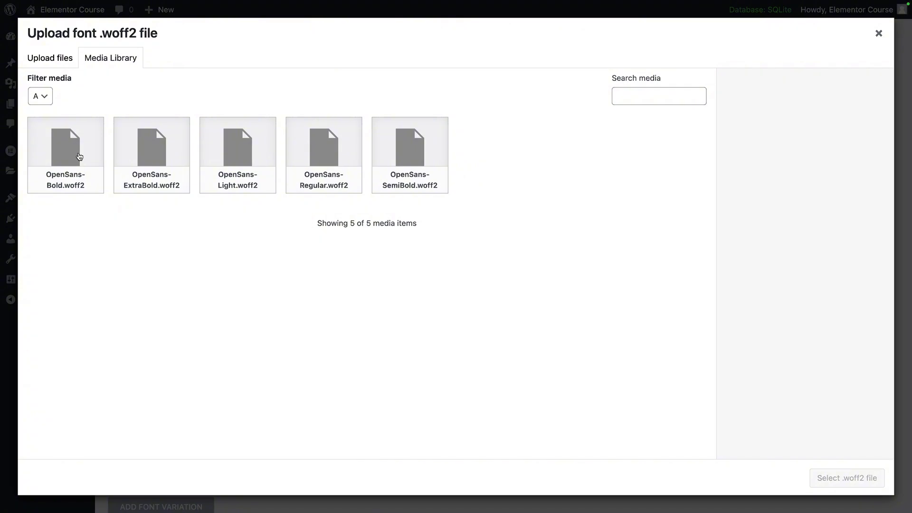
left_click(78, 150)
left_click(848, 478)
- Add a variation with weight 800 using OpenSans-ExtraBold.woff2
left_click(190, 464)
scroll(237, 386, "down", 3)
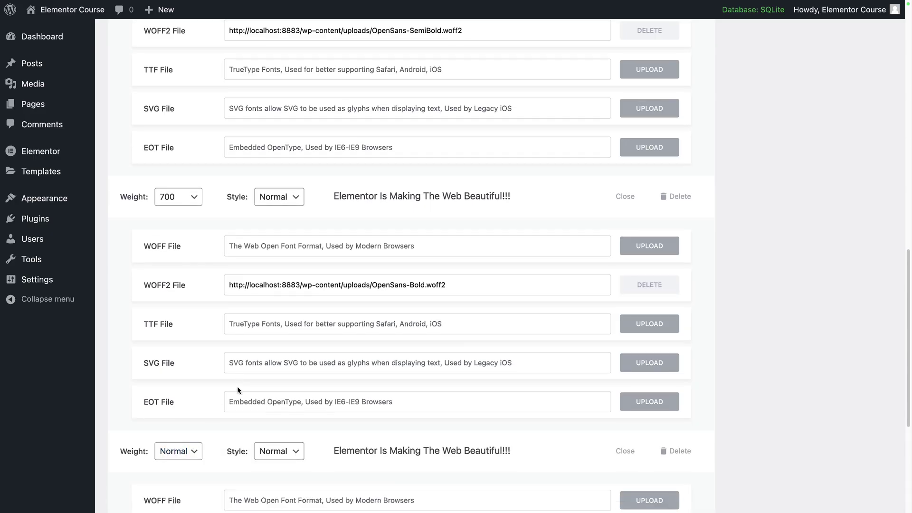
left_click(189, 353)
left_click(184, 468)
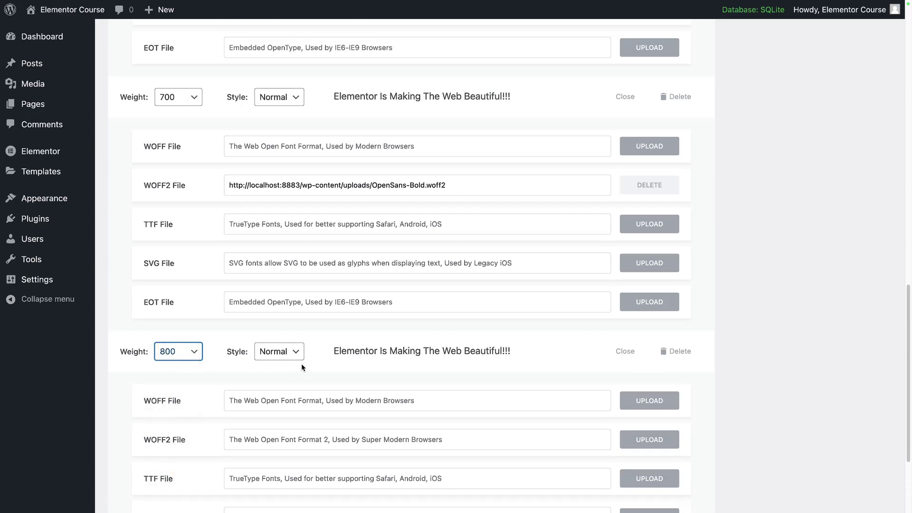
left_click(650, 439)
left_click(139, 180)
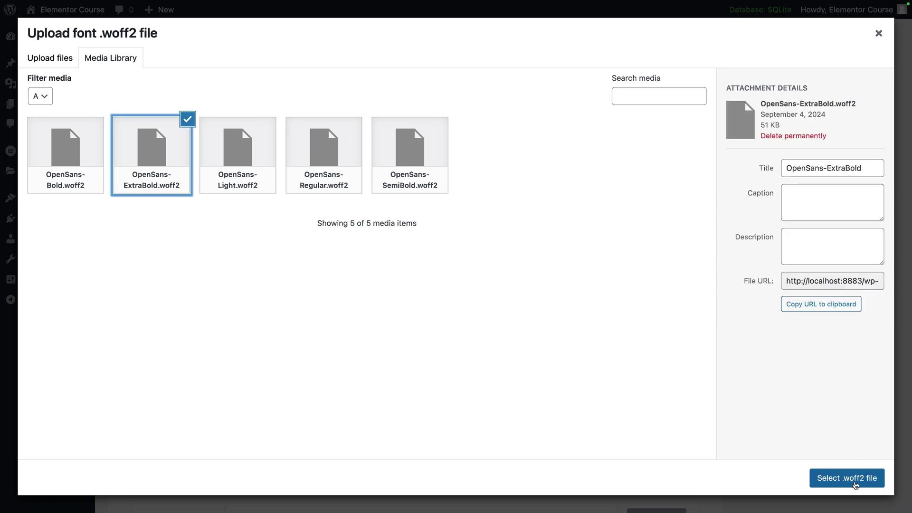
left_click(852, 478)
scroll(529, 300, "up", 20)
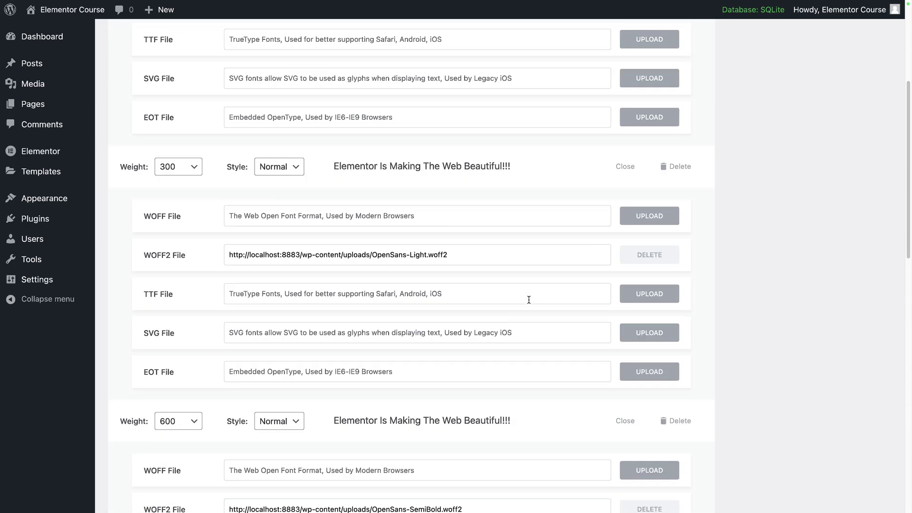
- Publish the Open Sans font, then update it to save the five weights
left_click(871, 106)
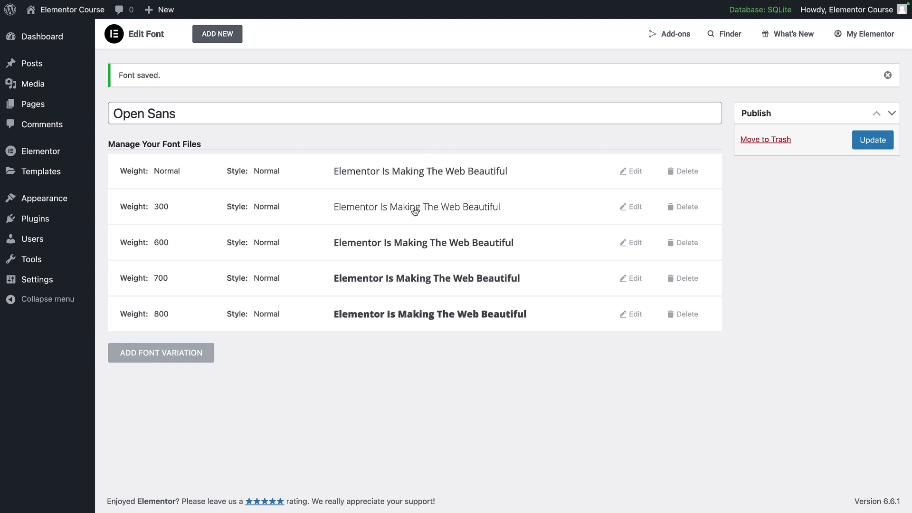
left_click(874, 140)
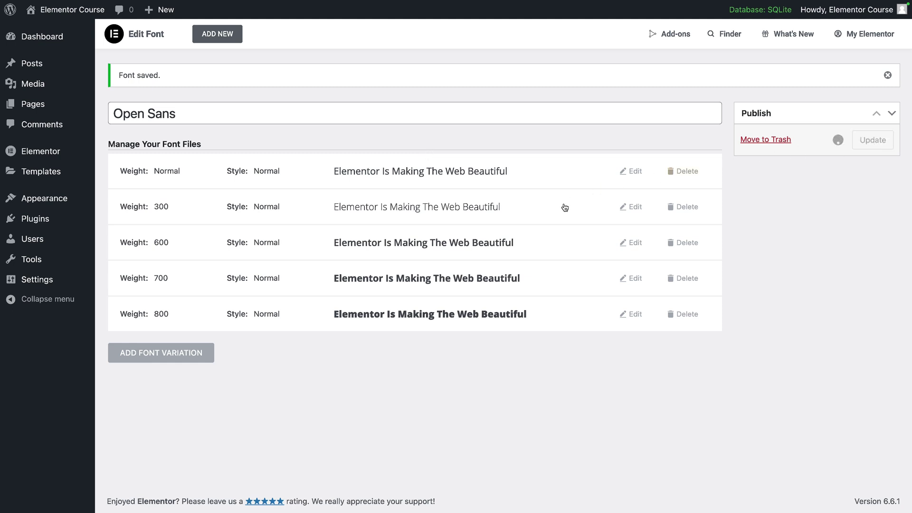
mouse_move(48, 104)
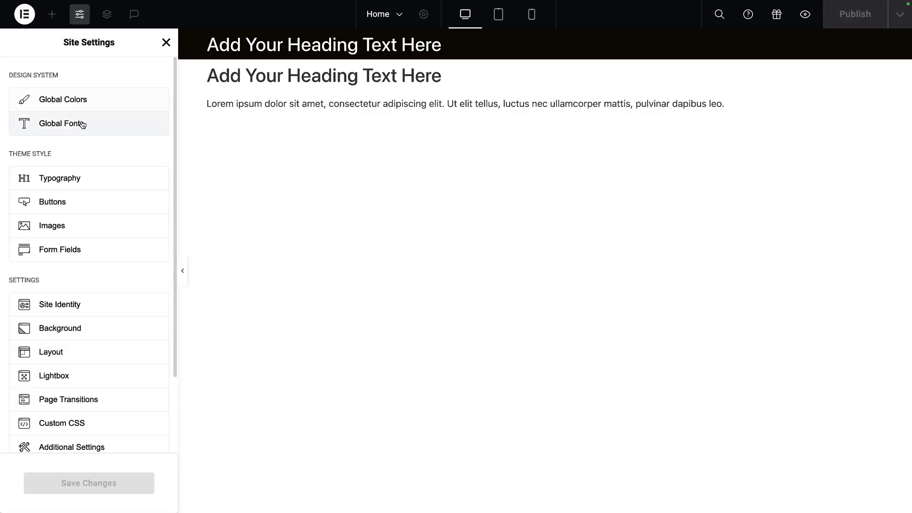
- In Global Fonts, set the Primary font to Open Sans with Default weight
left_click(83, 124)
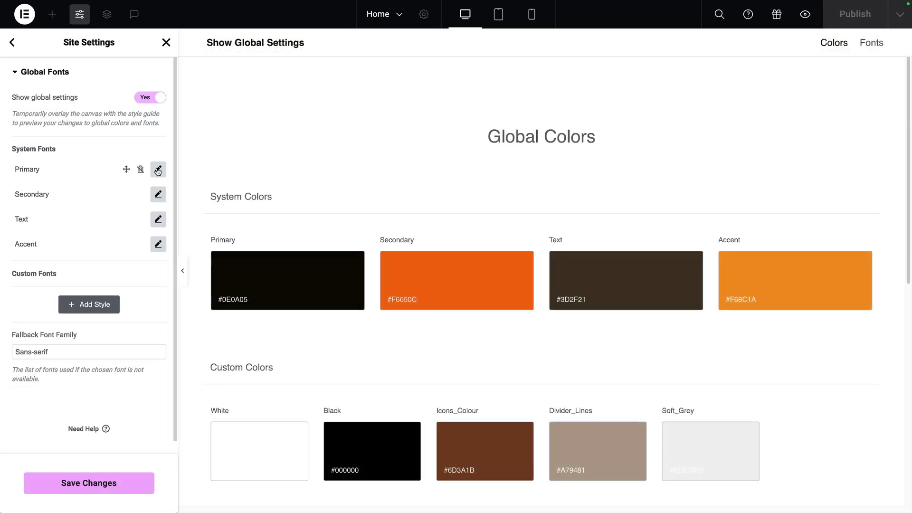
left_click(158, 169)
left_click(136, 224)
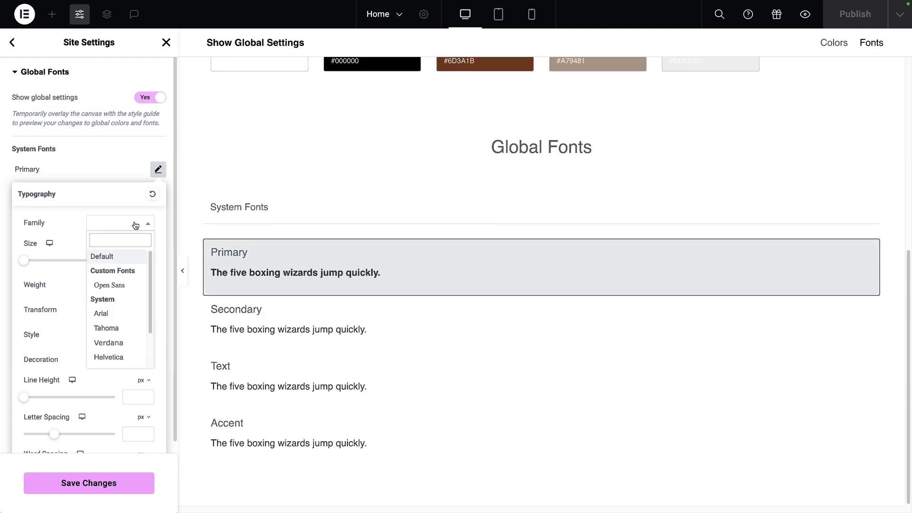
left_click(129, 286)
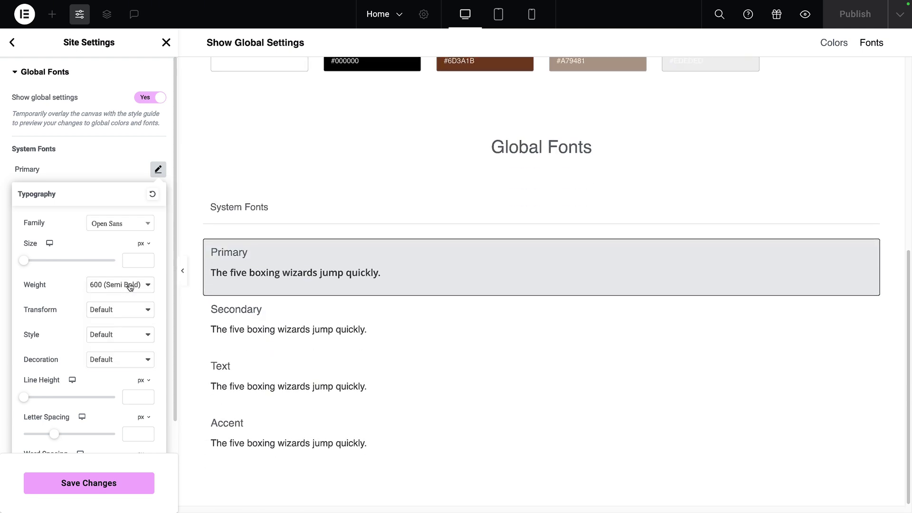
left_click(135, 286)
left_click(125, 333)
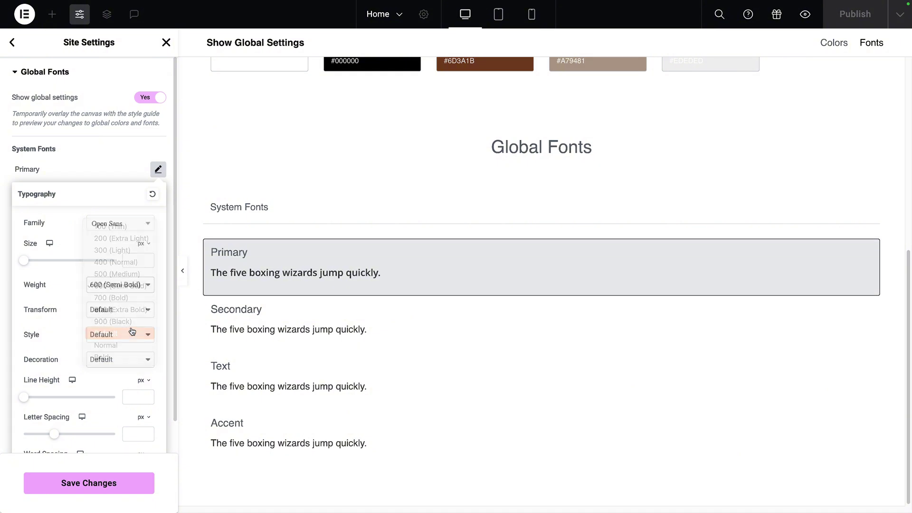
scroll(125, 428, "down", 1)
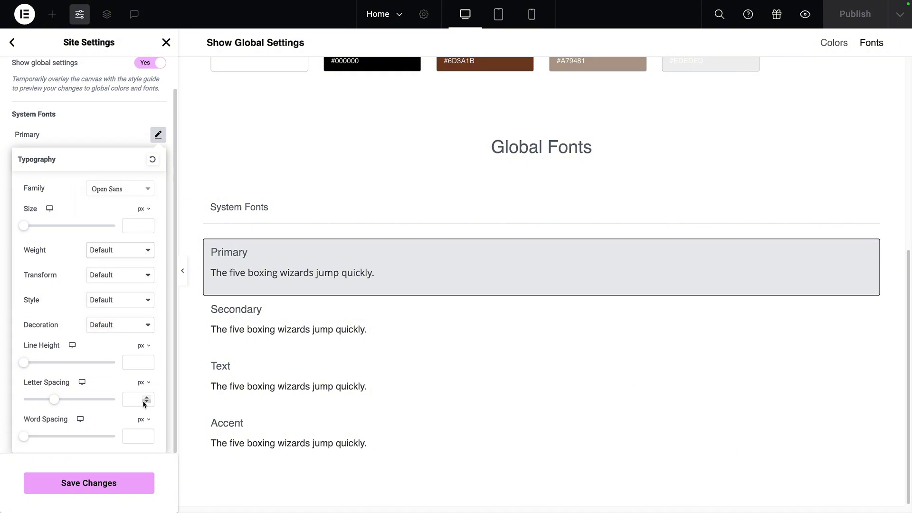
scroll(143, 402, "up", 1)
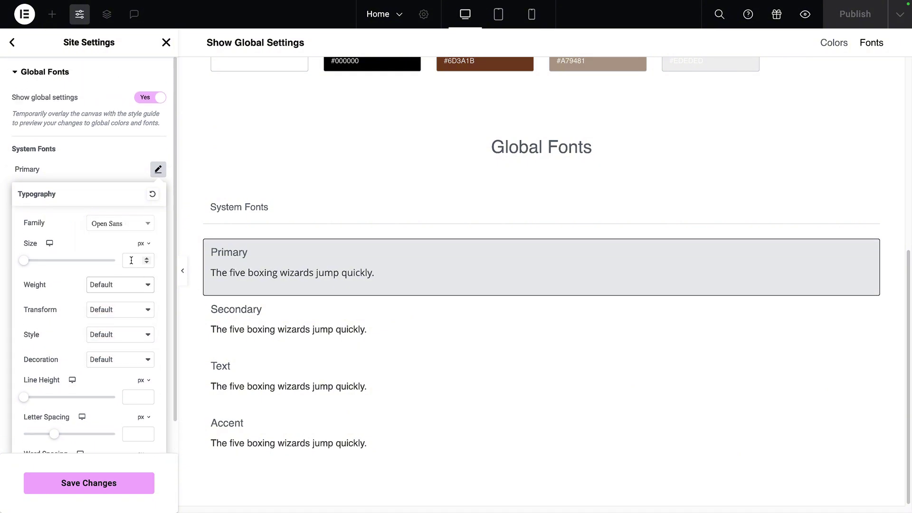
left_click(113, 169)
- Set the Secondary font to Open Sans with Default weight
left_click(159, 194)
left_click(129, 248)
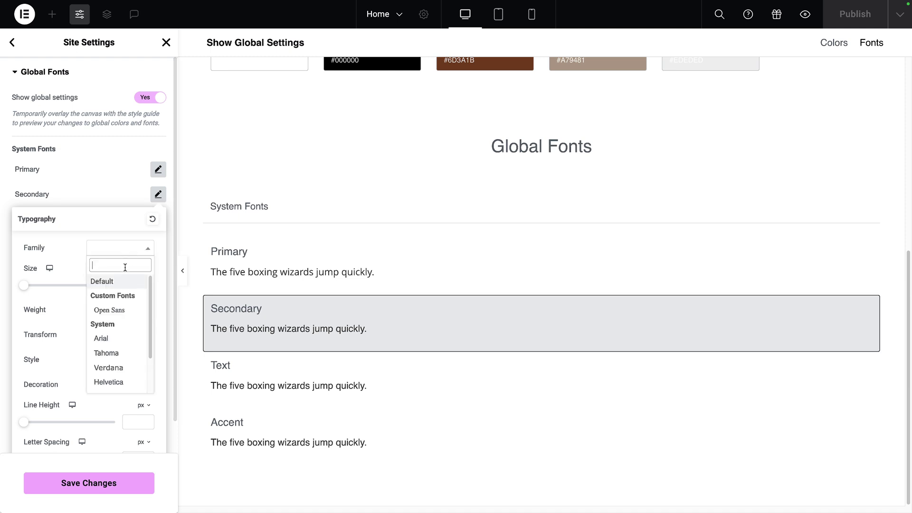
left_click(128, 309)
left_click(119, 312)
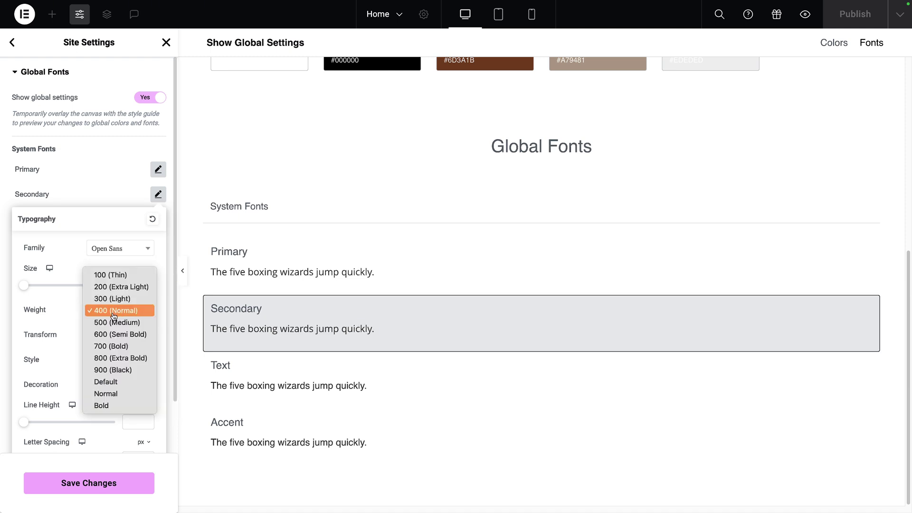
left_click(128, 383)
left_click(158, 194)
- Set the Text font's family to Open Sans
left_click(158, 219)
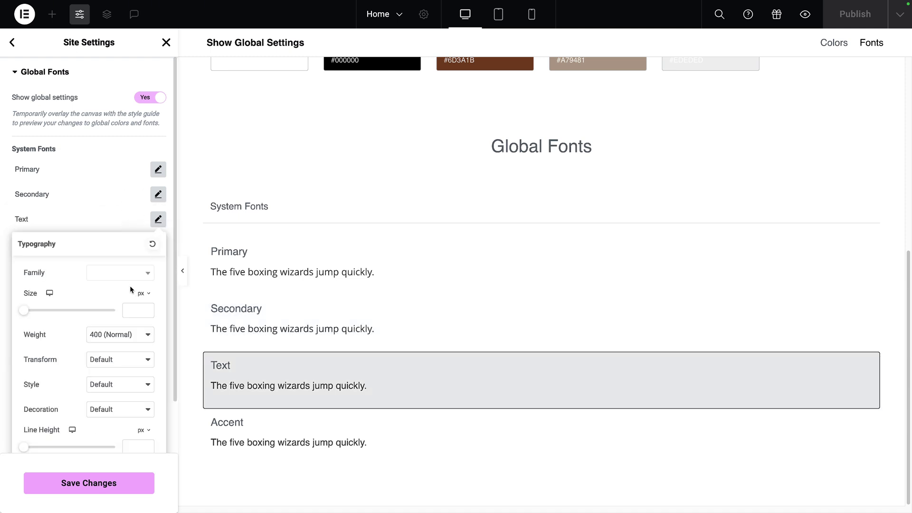
left_click(126, 273)
left_click(126, 333)
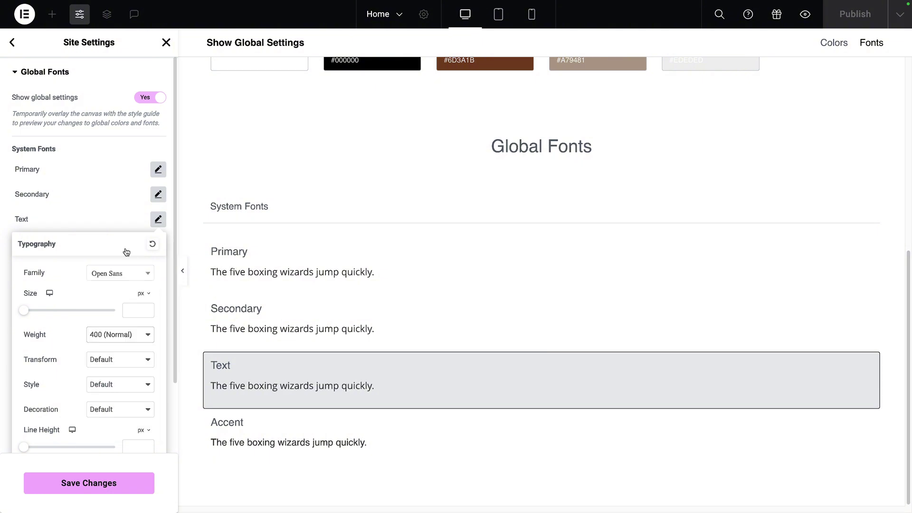
left_click(158, 219)
- Set the Accent font's family to Open Sans and recheck that Primary uses Open Sans
left_click(158, 244)
left_click(128, 298)
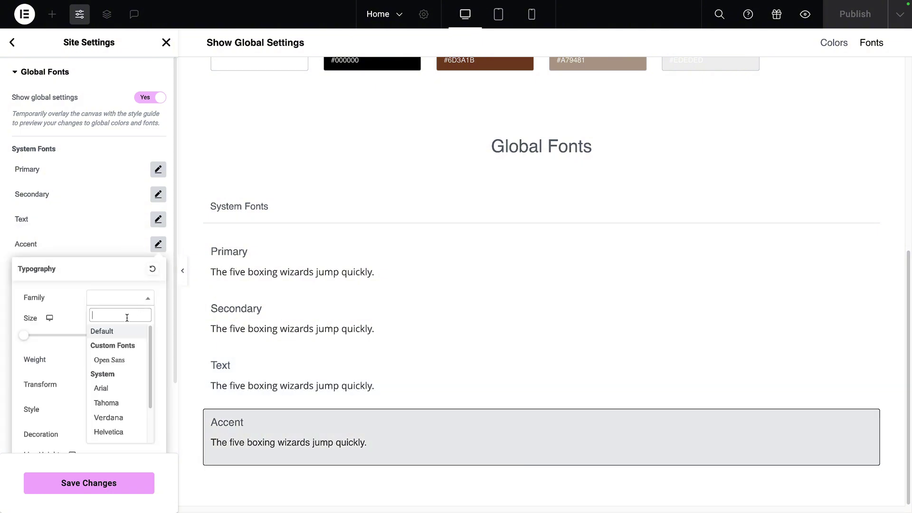
left_click(129, 360)
left_click(120, 359)
left_click(139, 221)
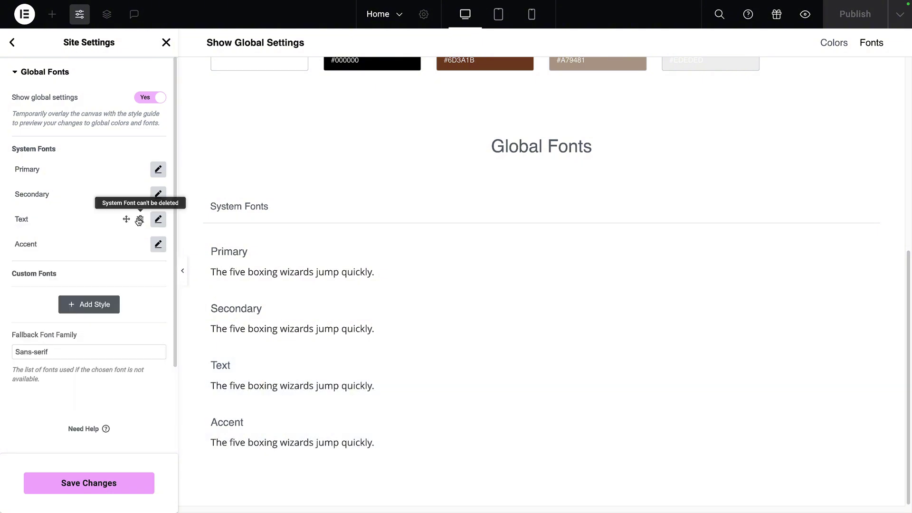
left_click(158, 169)
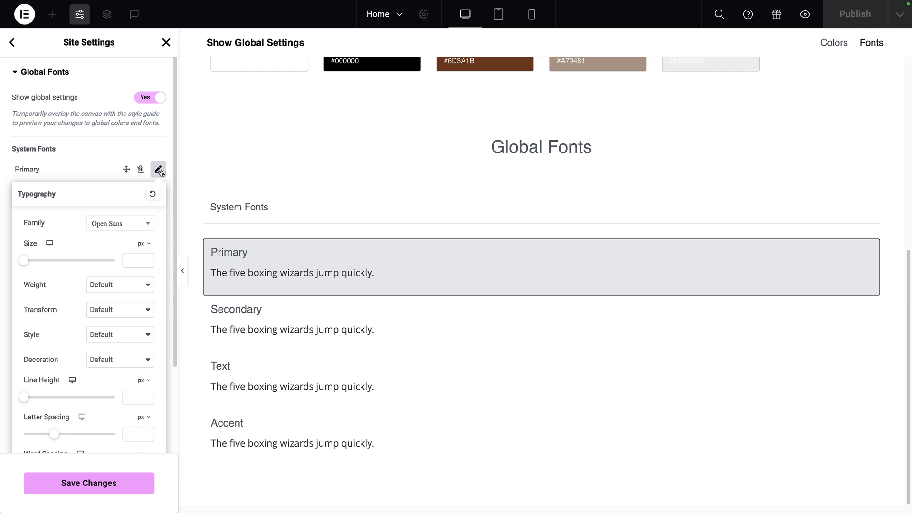
left_click(103, 170)
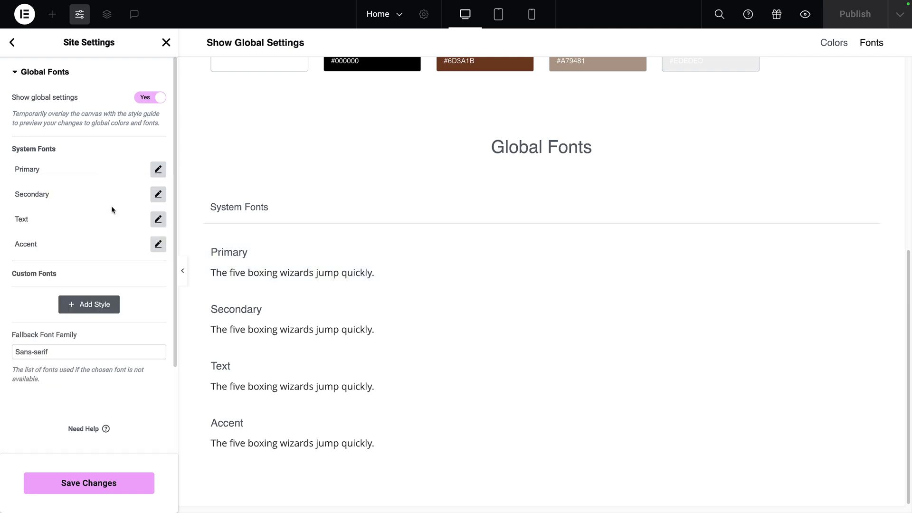
- Add and then delete the New Item #1 custom font entry, and save the global font changes
left_click(101, 307)
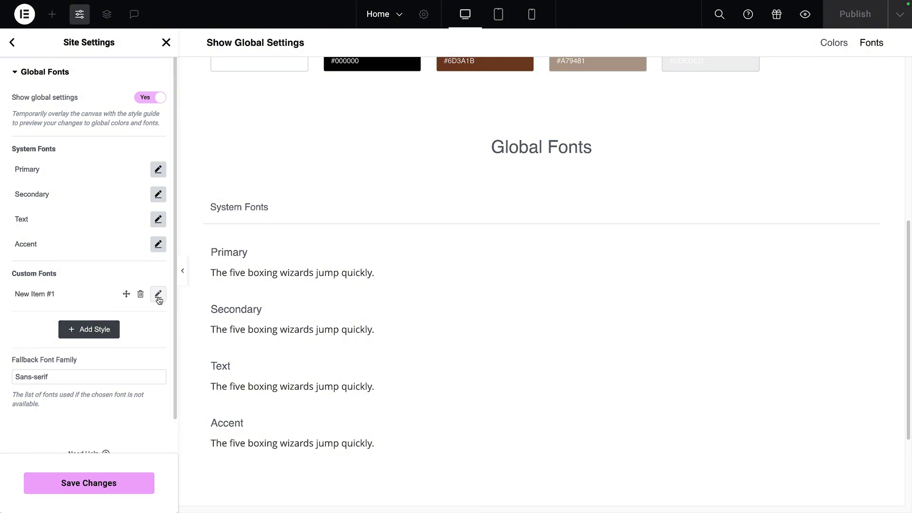
left_click(140, 294)
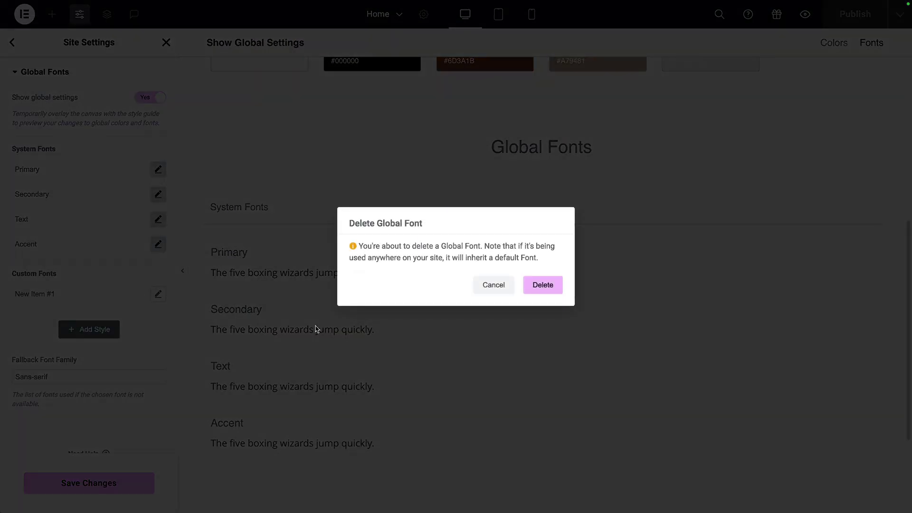
left_click(559, 285)
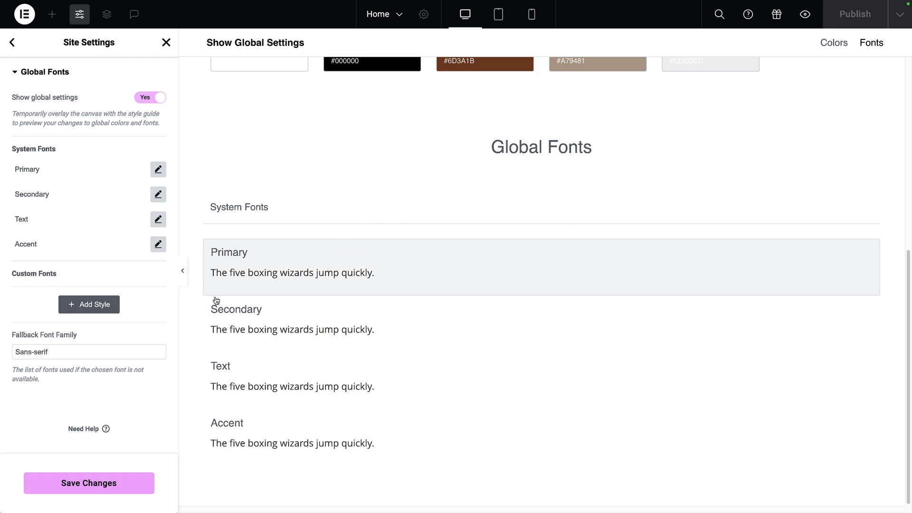
left_click(134, 484)
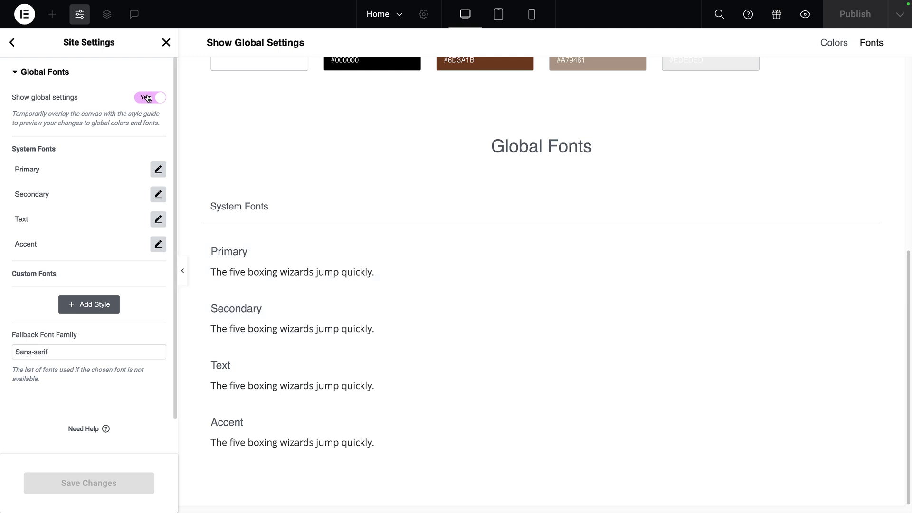
- Inspect the H1 heading typography in the Theme Style Typography settings
left_click(13, 45)
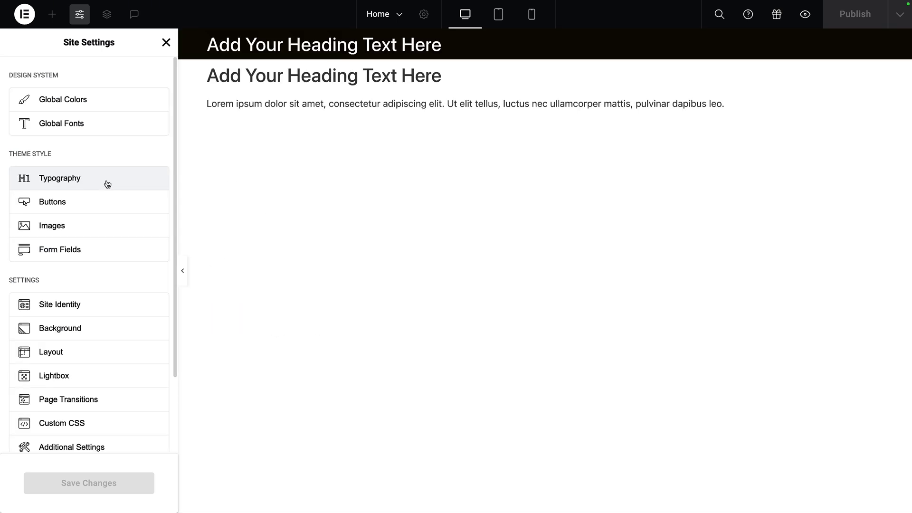
left_click(98, 180)
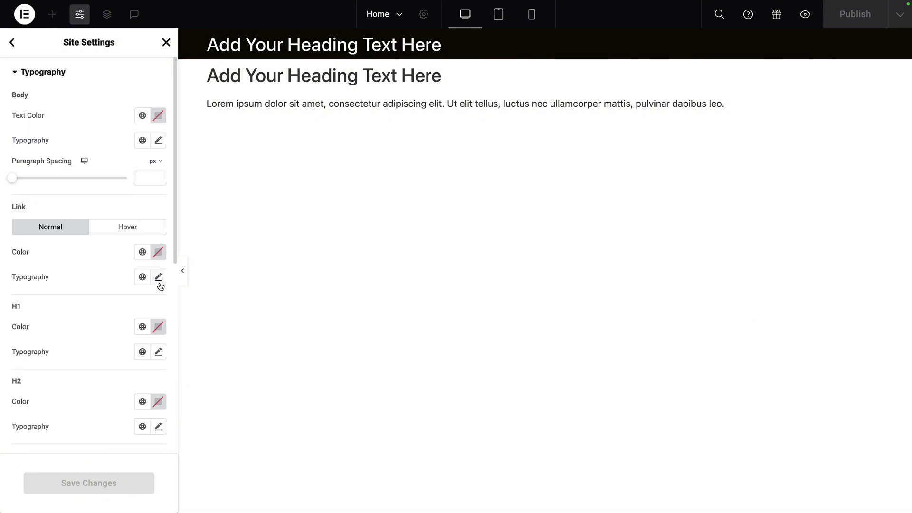
left_click(158, 352)
scroll(158, 325, "down", 5)
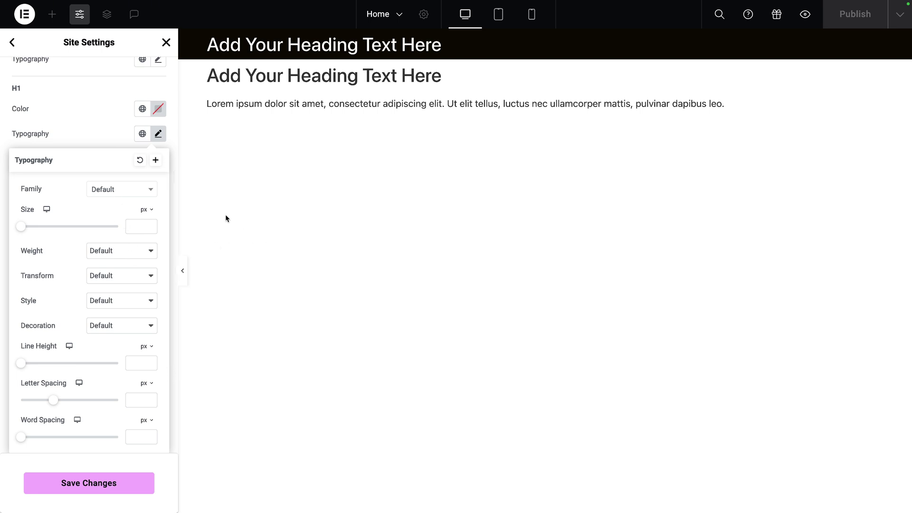
- Review the Secondary global font's typography, then save the pending changes
left_click(11, 43)
left_click(54, 123)
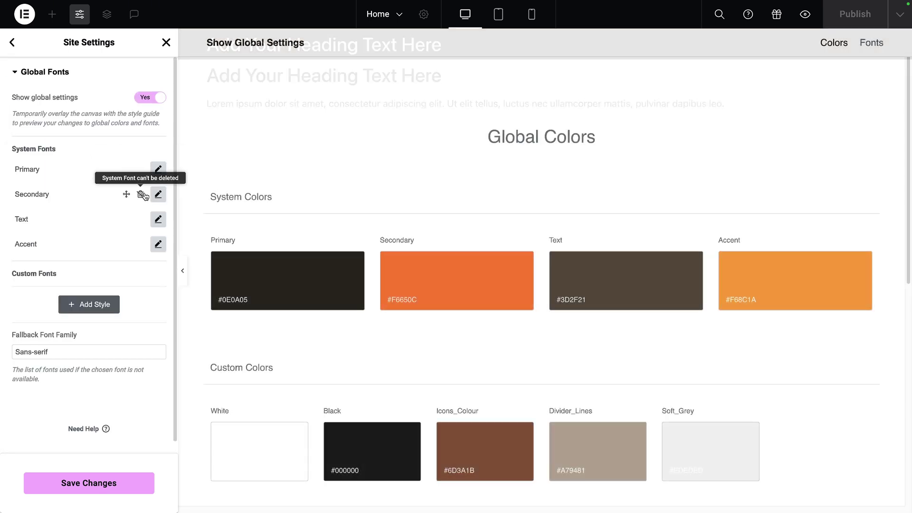
left_click(158, 194)
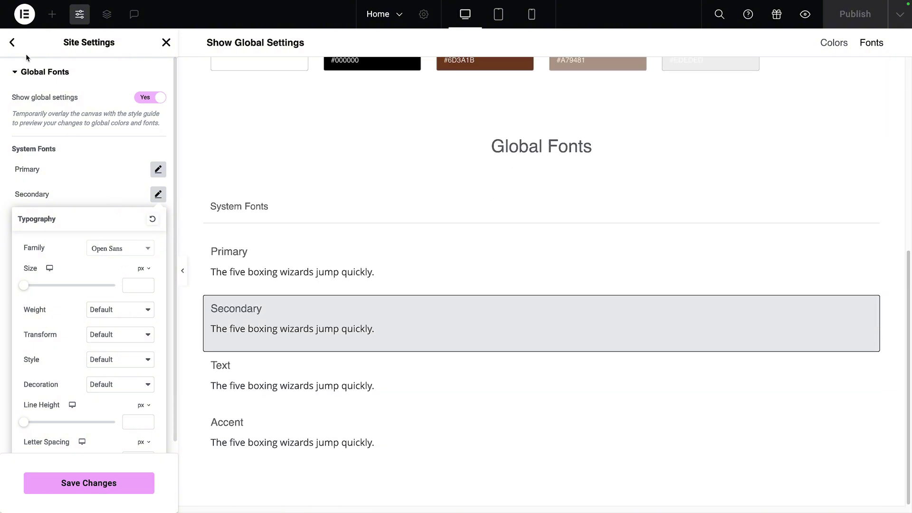
left_click(13, 49)
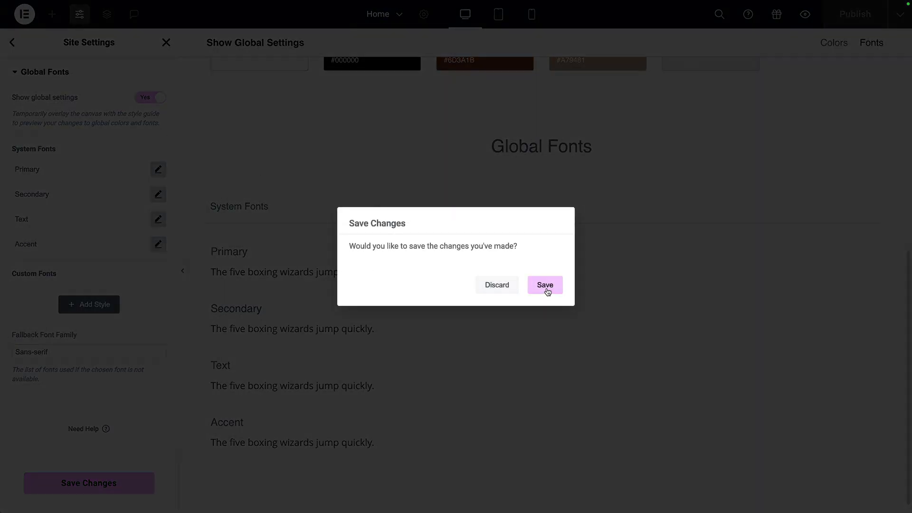
left_click(545, 285)
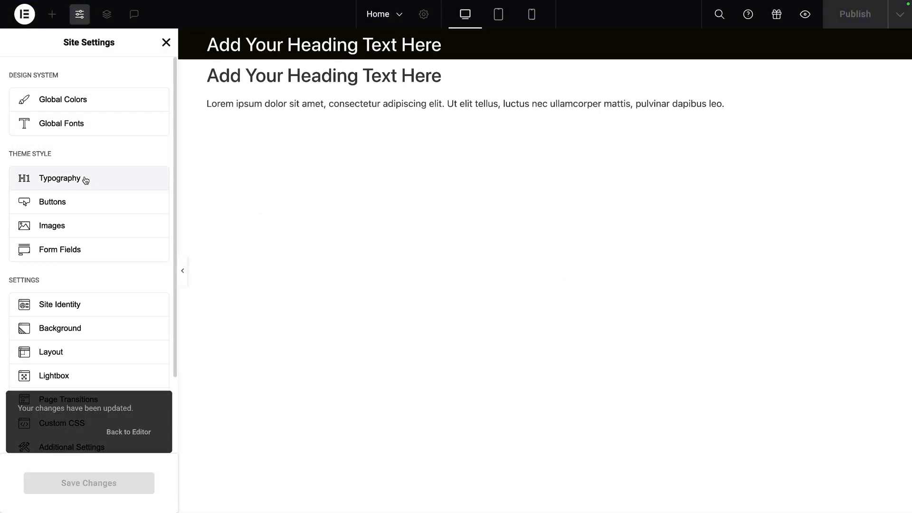
- Reopen Theme Style Typography and check the H1 font family list
left_click(80, 180)
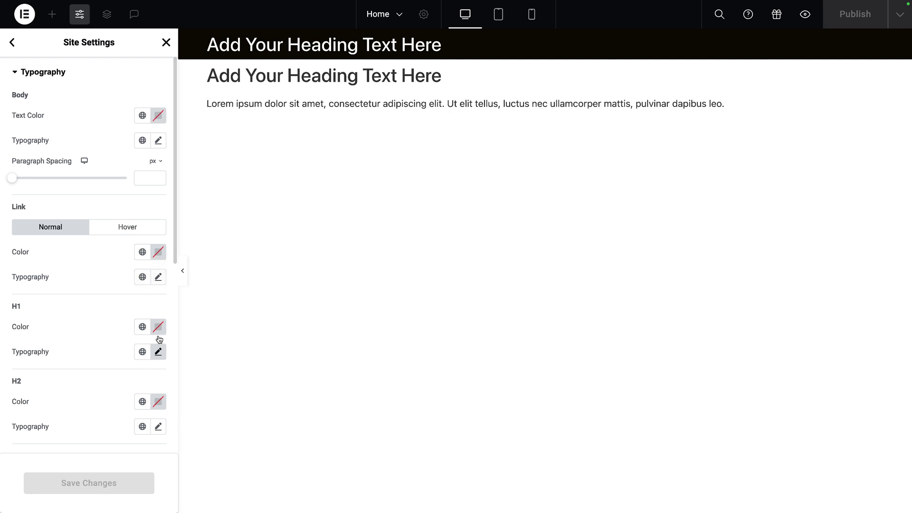
left_click(158, 351)
scroll(152, 387, "down", 2)
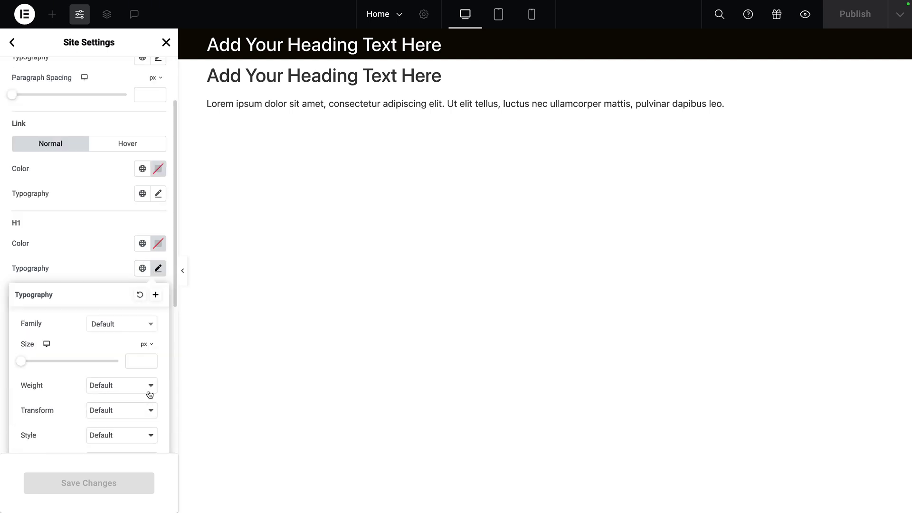
left_click(134, 326)
left_click(104, 272)
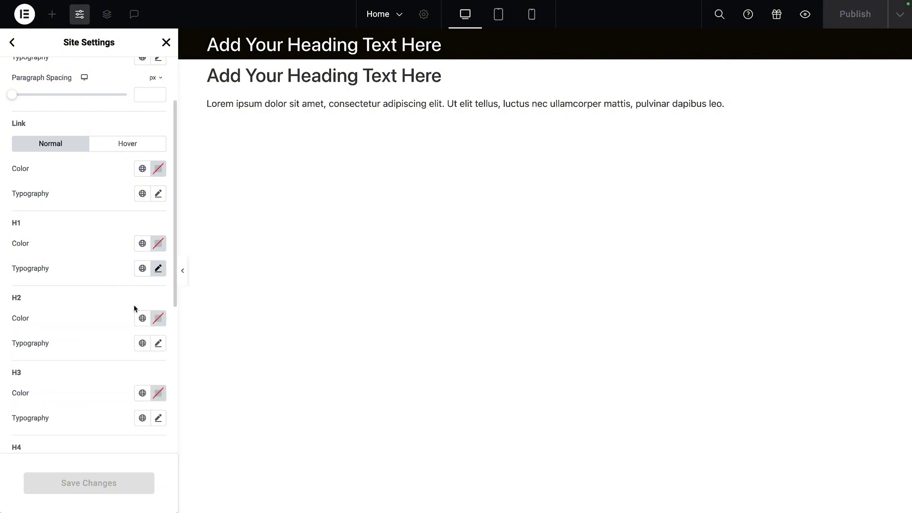
scroll(155, 290, "down", 5)
scroll(152, 329, "up", 2)
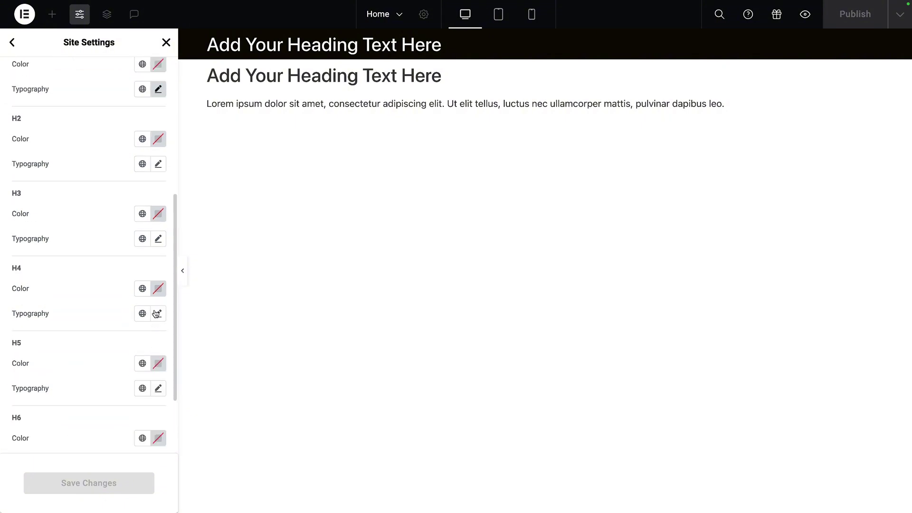